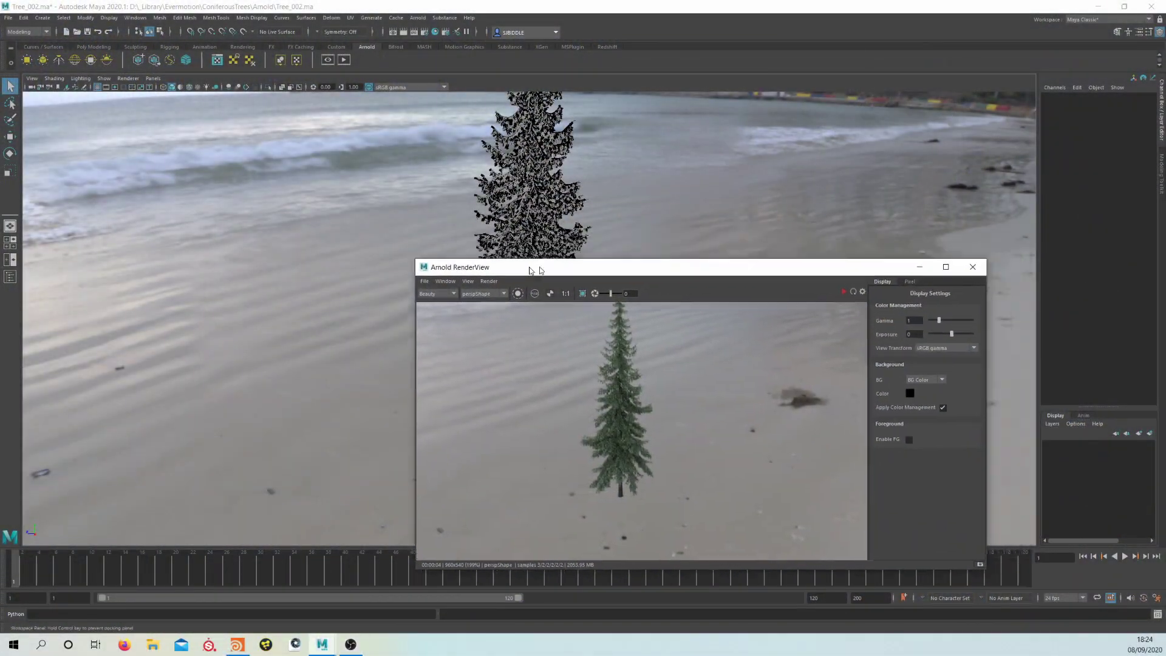
- Close the Arnold render preview of the tree
{"action": "left_click_drag", "start_coordinate": [522, 275], "coordinate": [393, 265]}
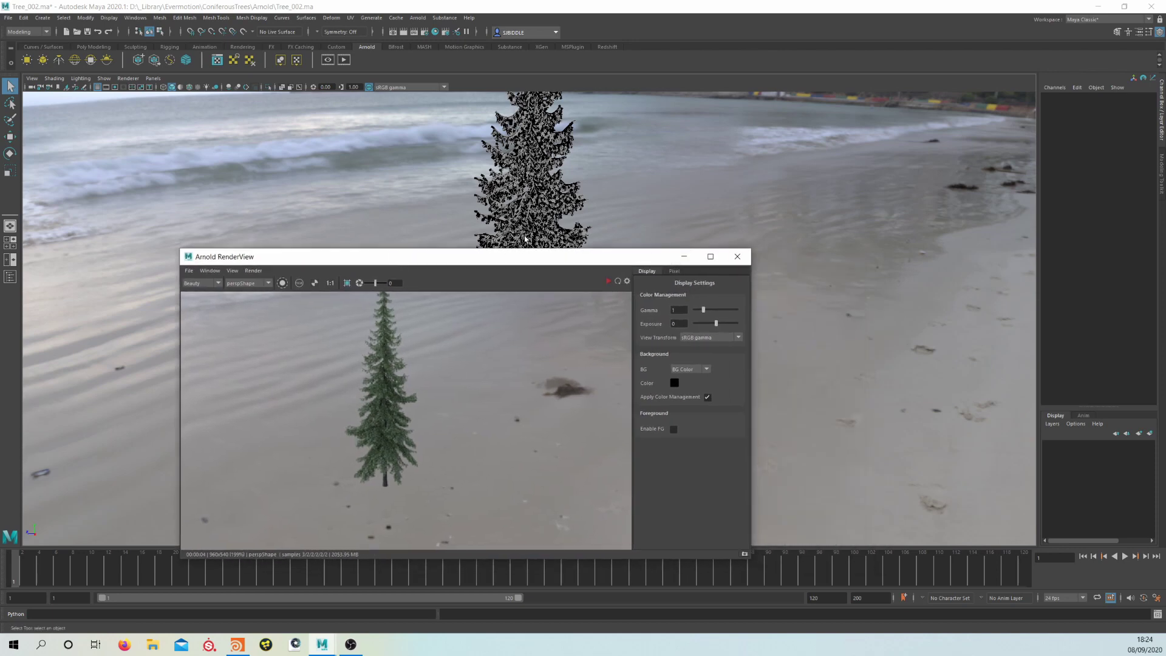
{"action": "left_click_drag", "start_coordinate": [517, 257], "coordinate": [442, 286]}
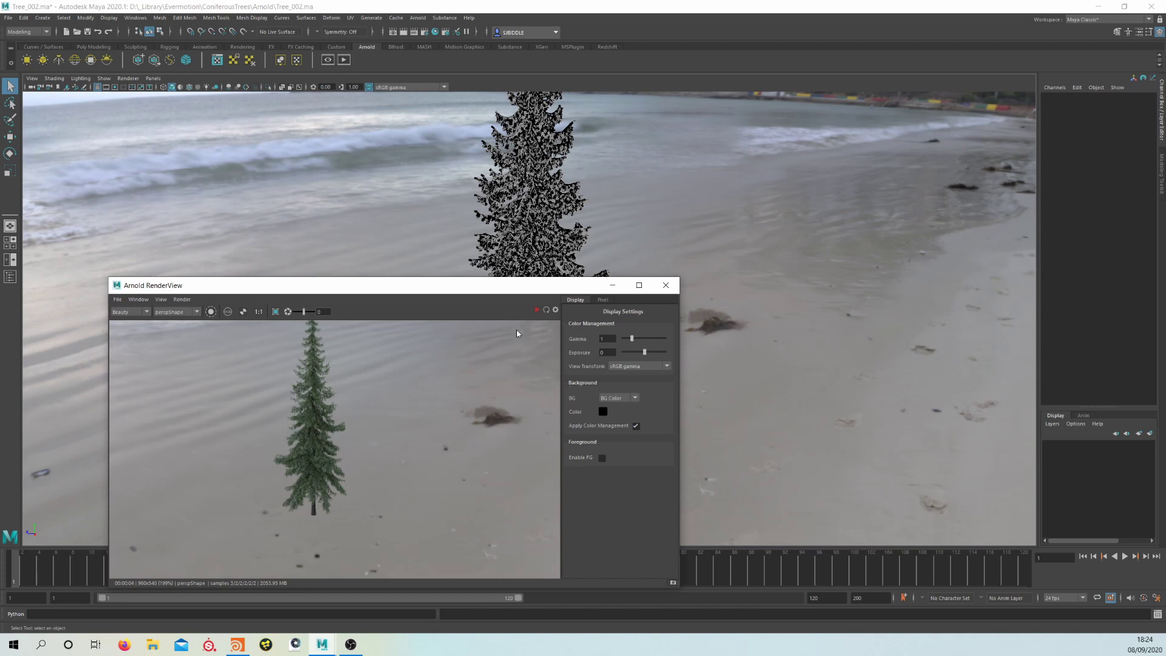
{"action": "left_click", "coordinate": [671, 288]}
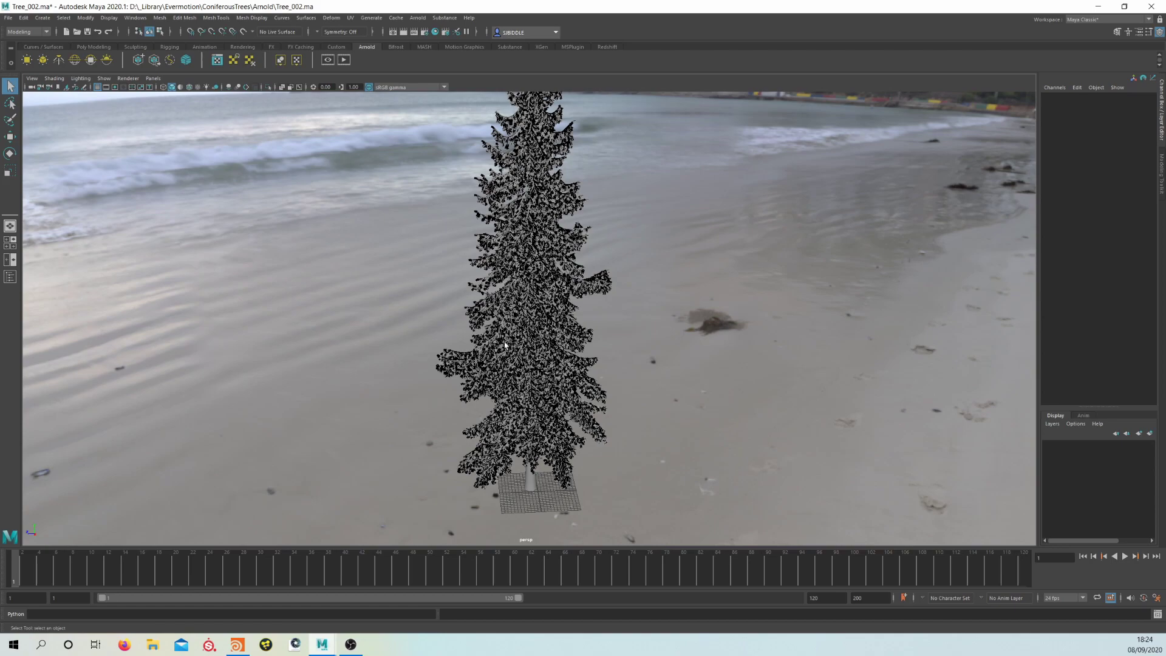
- Examine the tree's trunk, grid base and branch cards up close and from several angles
{"action": "right_click_drag", "start_coordinate": [504, 345], "coordinate": [648, 375], "text": "alt"}
{"action": "middle_click_drag", "start_coordinate": [648, 375], "coordinate": [633, 322], "text": "alt"}
{"action": "right_click_drag", "start_coordinate": [546, 364], "coordinate": [668, 370], "text": "alt"}
{"action": "left_click_drag", "start_coordinate": [547, 425], "coordinate": [570, 365], "text": "alt"}
{"action": "middle_click_drag", "start_coordinate": [563, 459], "coordinate": [557, 319], "text": "alt"}
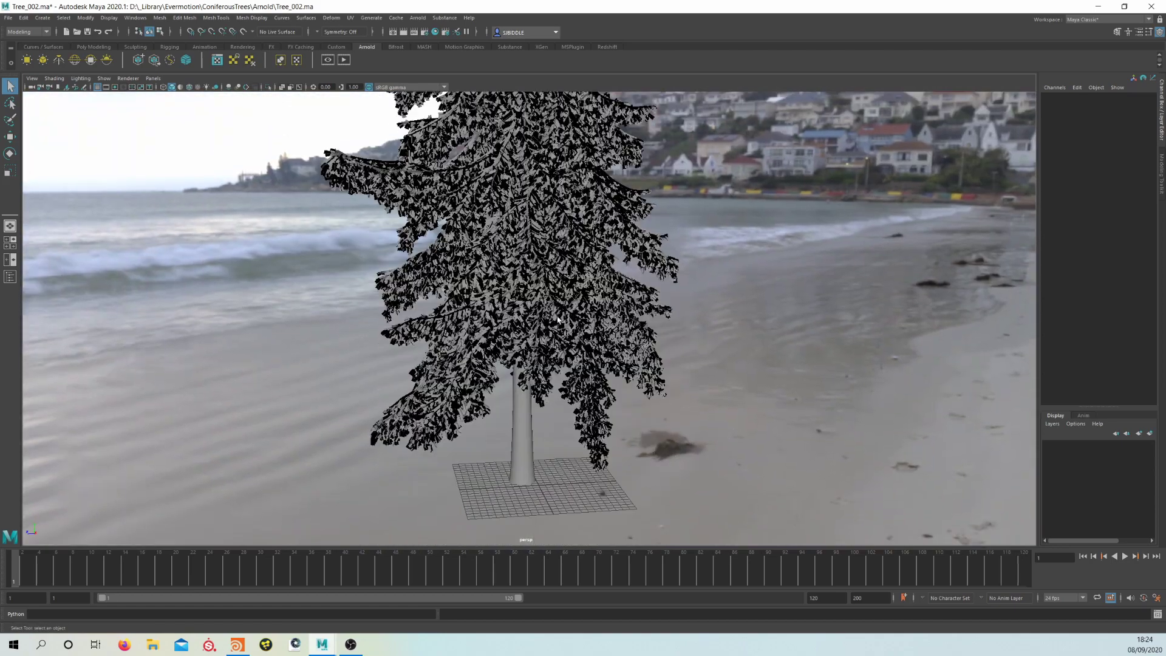
{"action": "left_click_drag", "start_coordinate": [524, 401], "coordinate": [524, 371], "text": "alt"}
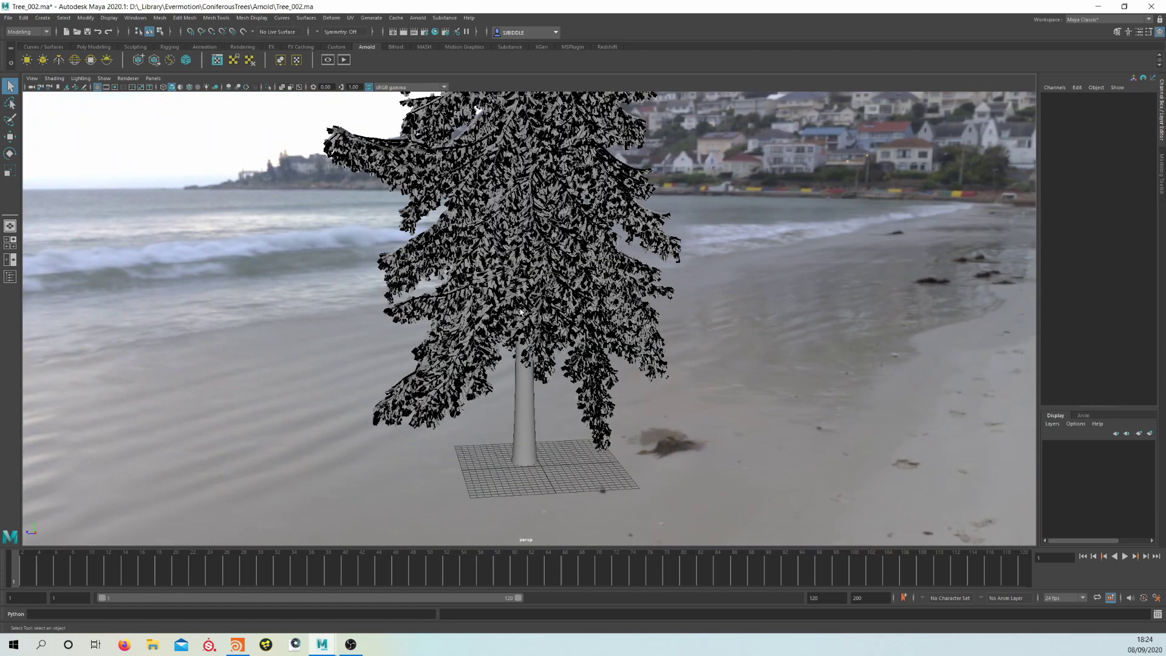
{"action": "right_click_drag", "start_coordinate": [520, 312], "coordinate": [639, 125], "text": "alt"}
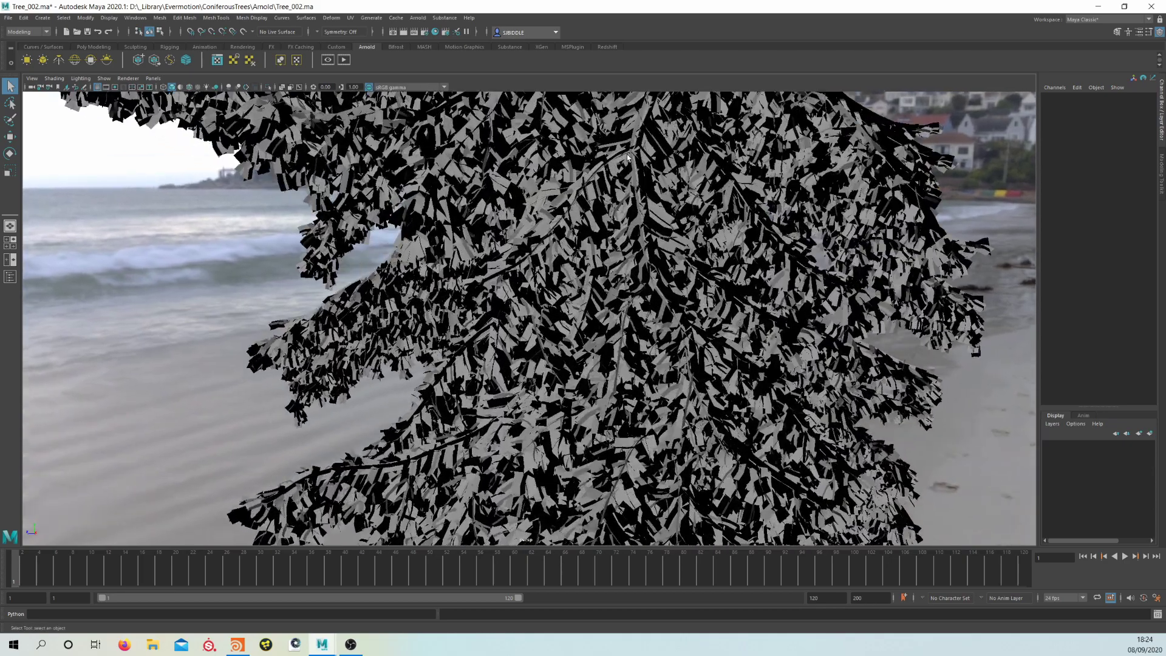
{"action": "right_click_drag", "start_coordinate": [606, 302], "coordinate": [498, 262], "text": "alt"}
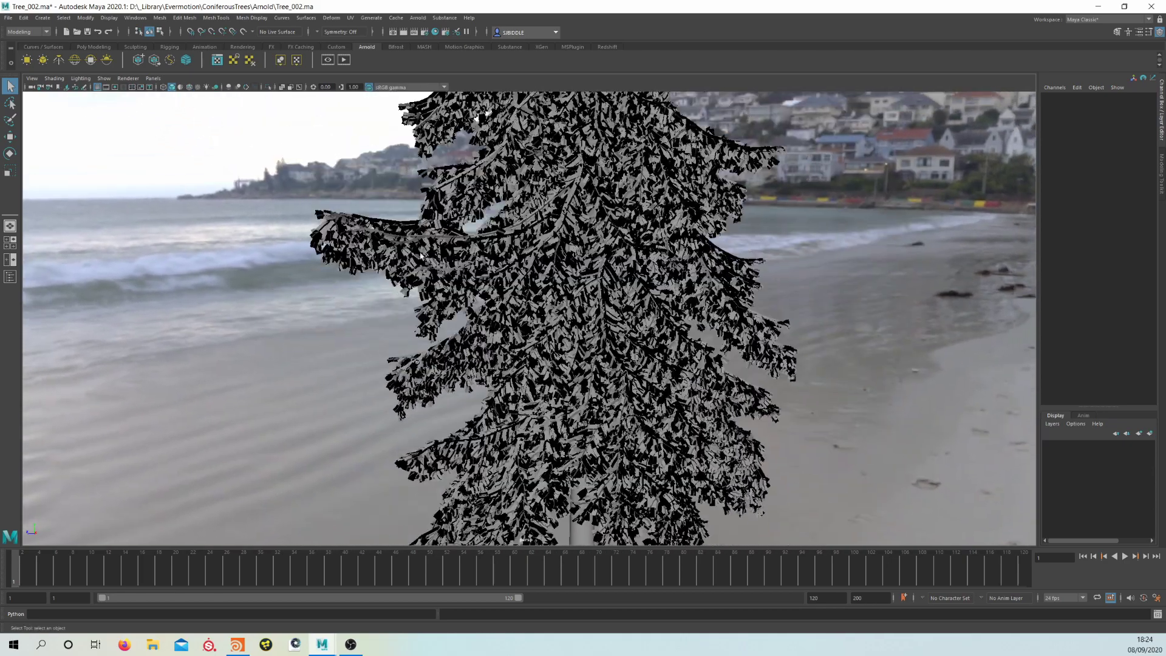
{"action": "middle_click_drag", "start_coordinate": [709, 300], "coordinate": [717, 305], "text": "alt"}
{"action": "left_click_drag", "start_coordinate": [717, 305], "coordinate": [514, 310], "text": "alt"}
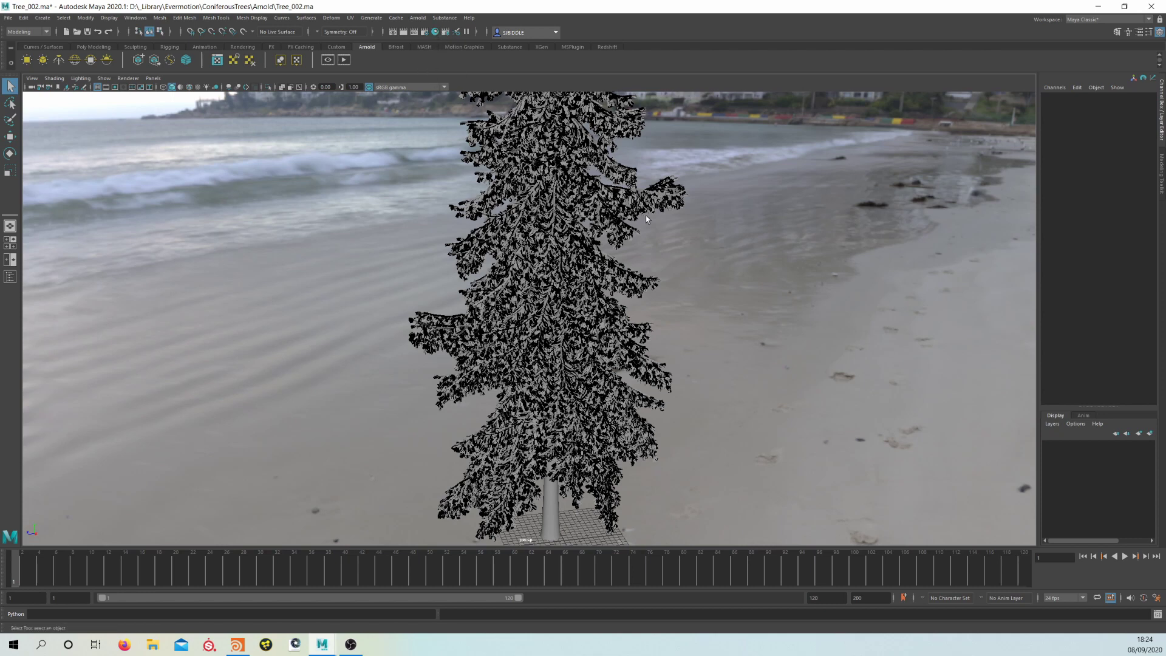
- Open the Hypershade and delete all tree faces that use the AM219_002_Bark material
{"action": "left_click", "coordinate": [435, 32]}
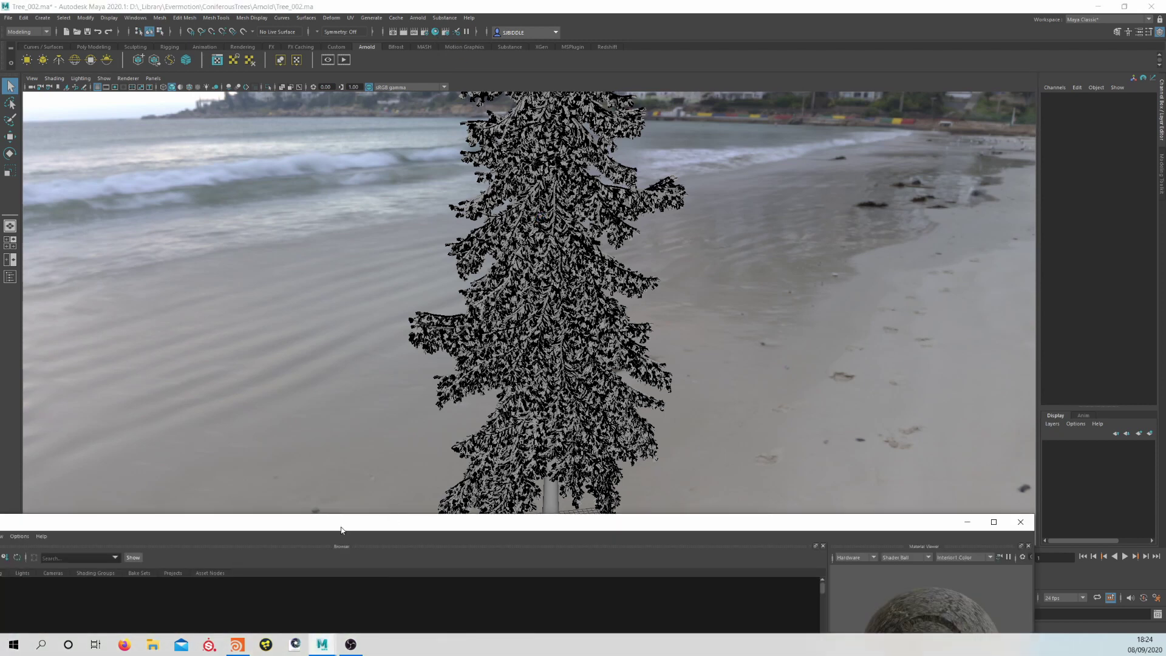
{"action": "left_click_drag", "start_coordinate": [344, 527], "coordinate": [653, 336]}
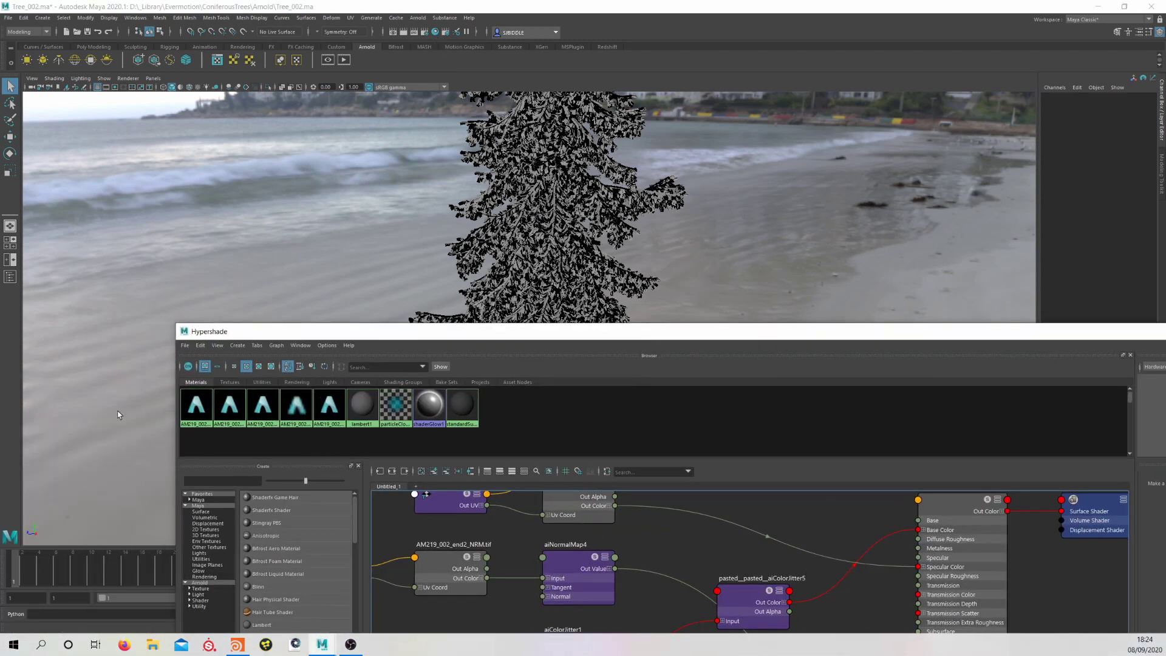
{"action": "right_click_drag", "start_coordinate": [198, 408], "coordinate": [269, 408]}
{"action": "left_click_drag", "start_coordinate": [502, 330], "coordinate": [325, 562]}
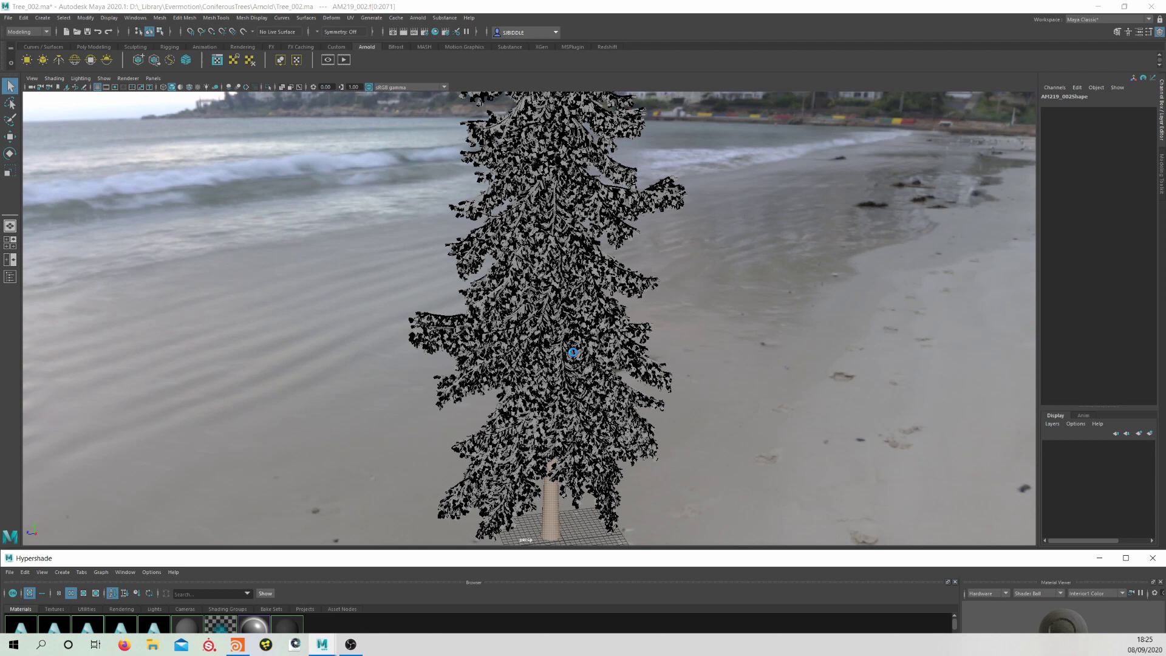
{"action": "left_click", "coordinate": [546, 281]}
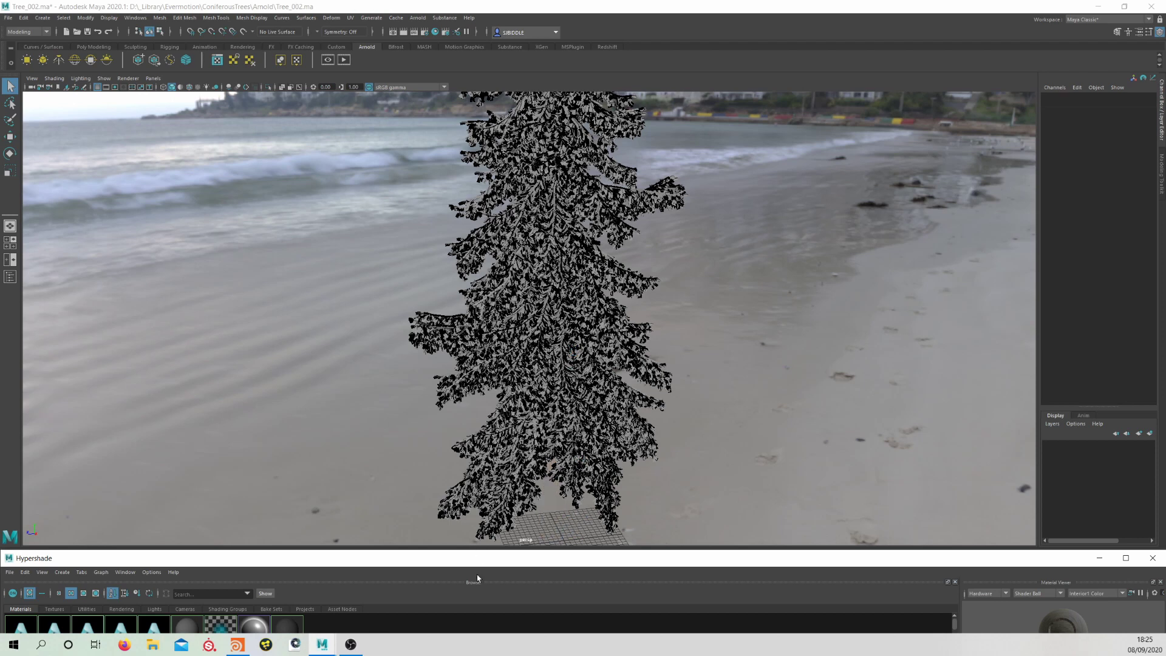
- Delete the tree faces that use the AM219_002_bark2 material and close the Hypershade
{"action": "left_click_drag", "start_coordinate": [474, 559], "coordinate": [593, 449]}
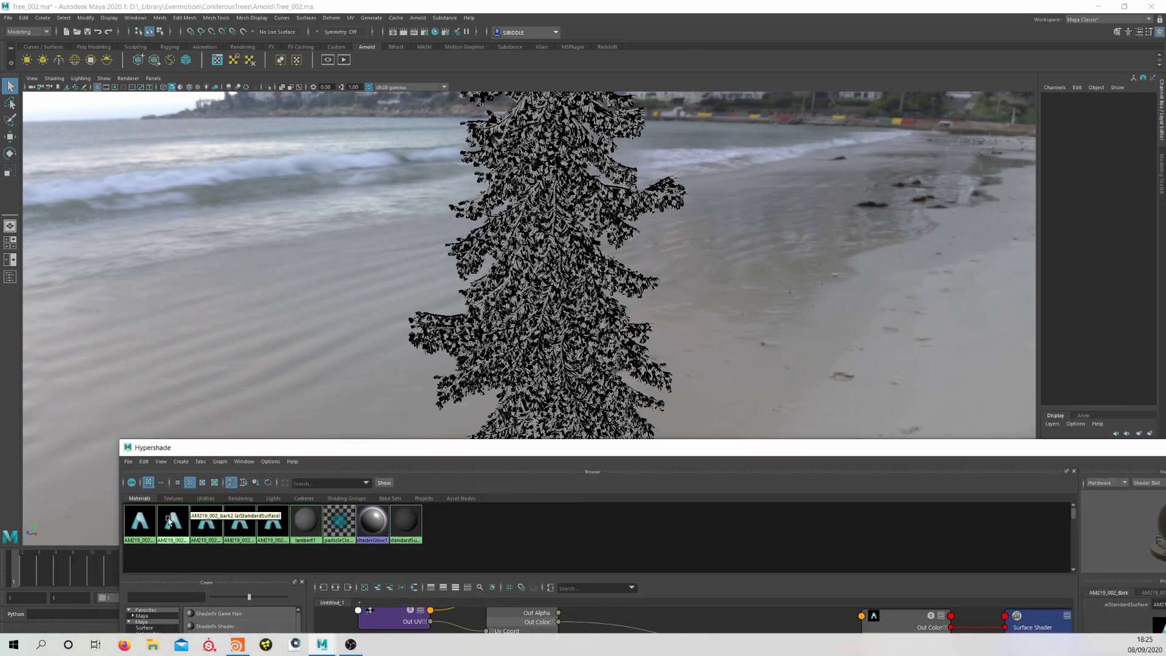
{"action": "left_click", "coordinate": [173, 521]}
{"action": "right_click", "coordinate": [173, 521]}
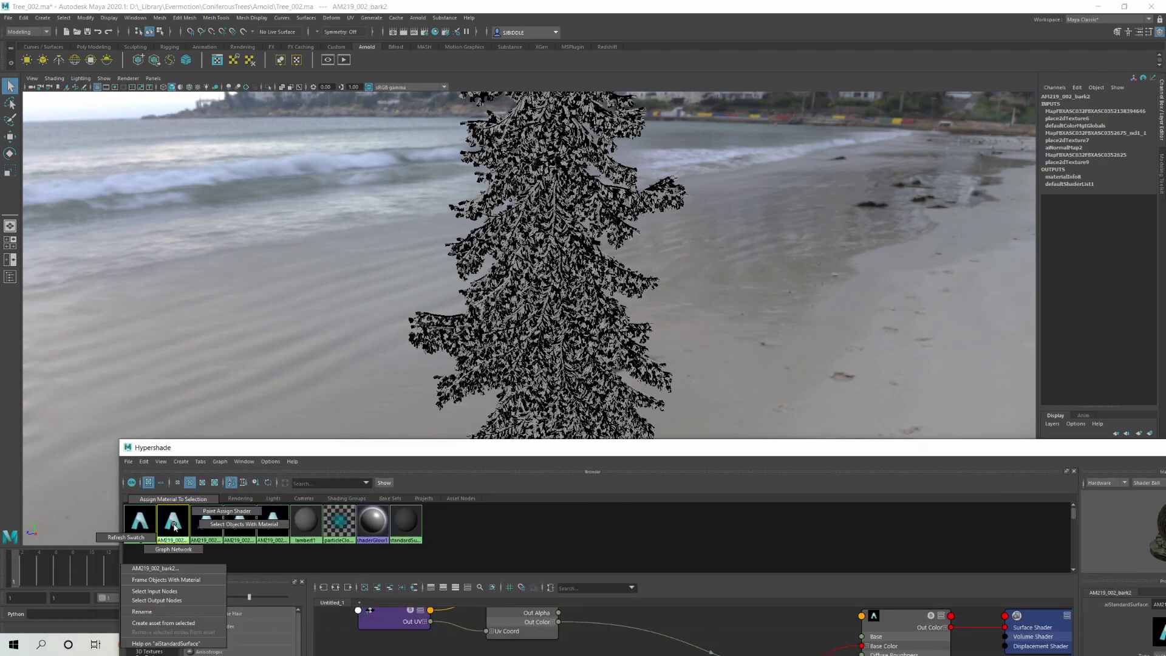
{"action": "left_click", "coordinate": [213, 524]}
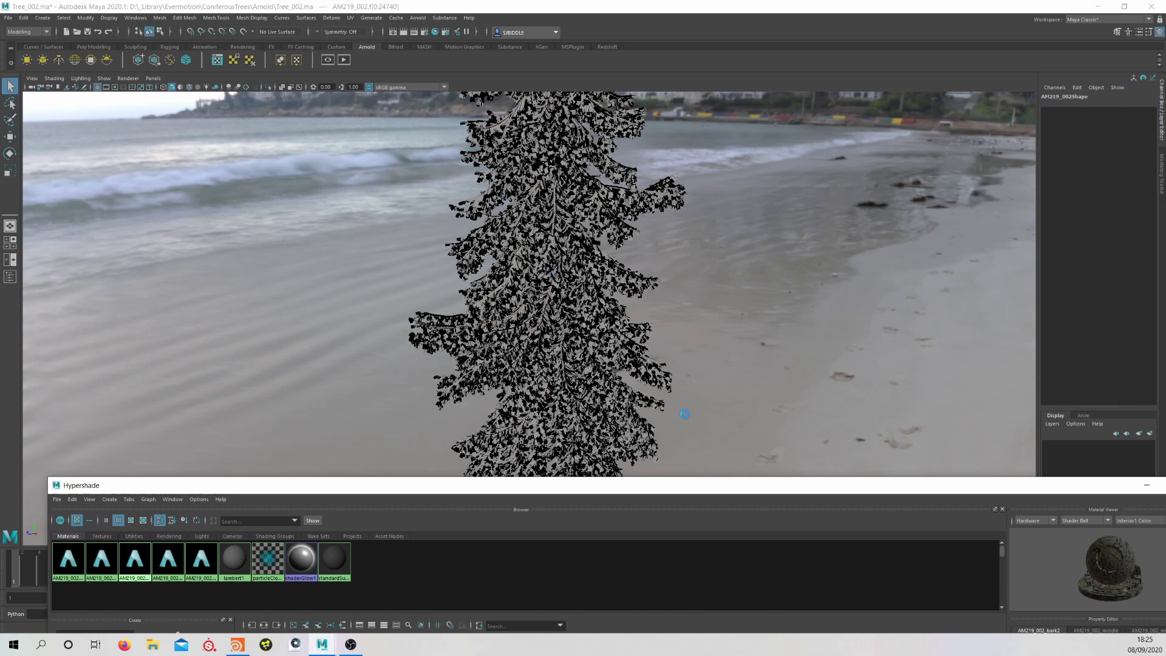
{"action": "left_click", "coordinate": [714, 551]}
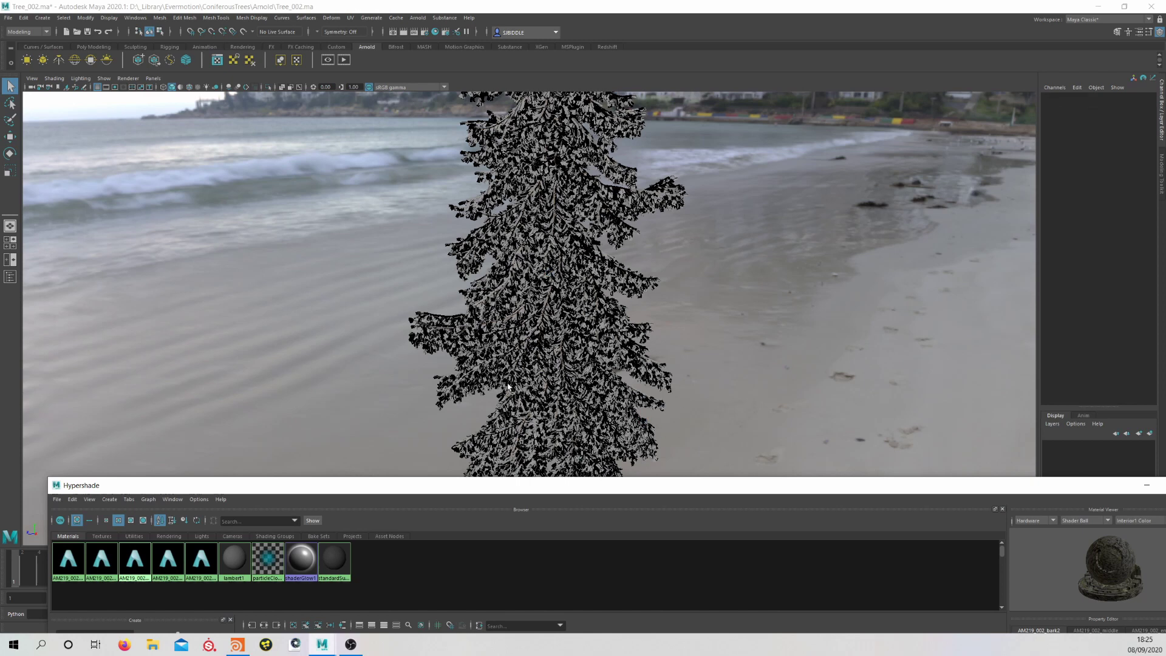
{"action": "left_click_drag", "start_coordinate": [742, 485], "coordinate": [396, 541]}
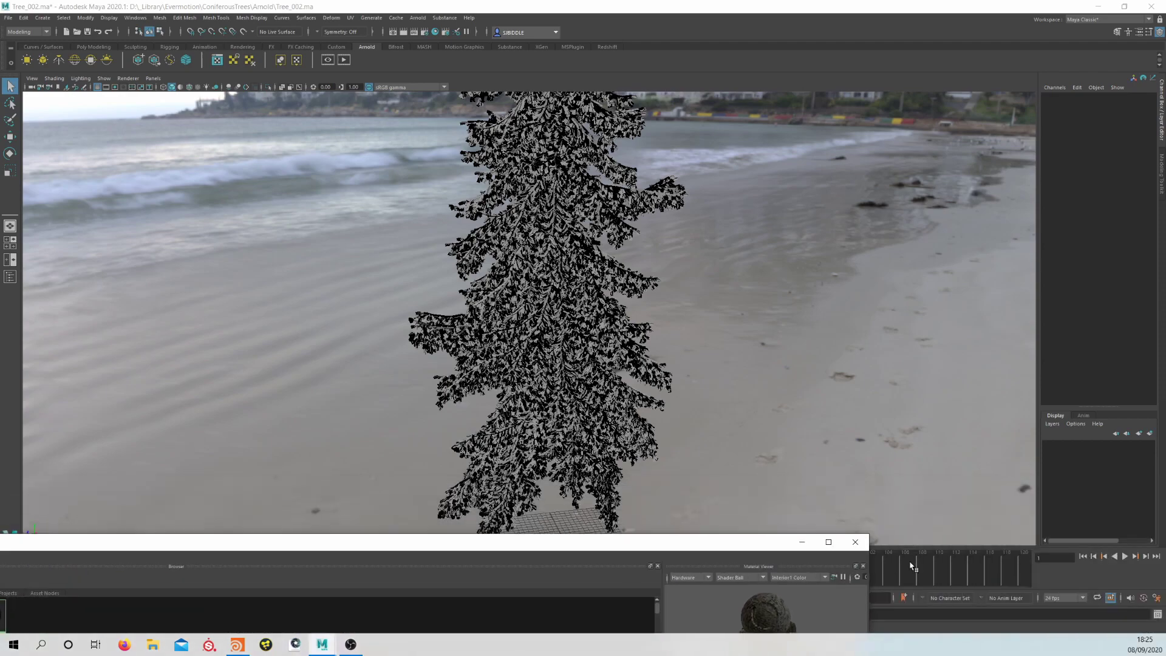
{"action": "left_click", "coordinate": [858, 545]}
- Select the remaining foliage mesh and view the Export Selection options for the OBJexport file type without exporting
{"action": "middle_click_drag", "start_coordinate": [626, 423], "coordinate": [635, 414], "text": "alt"}
{"action": "scroll", "coordinate": [598, 328], "scroll_direction": "up", "scroll_amount": 4}
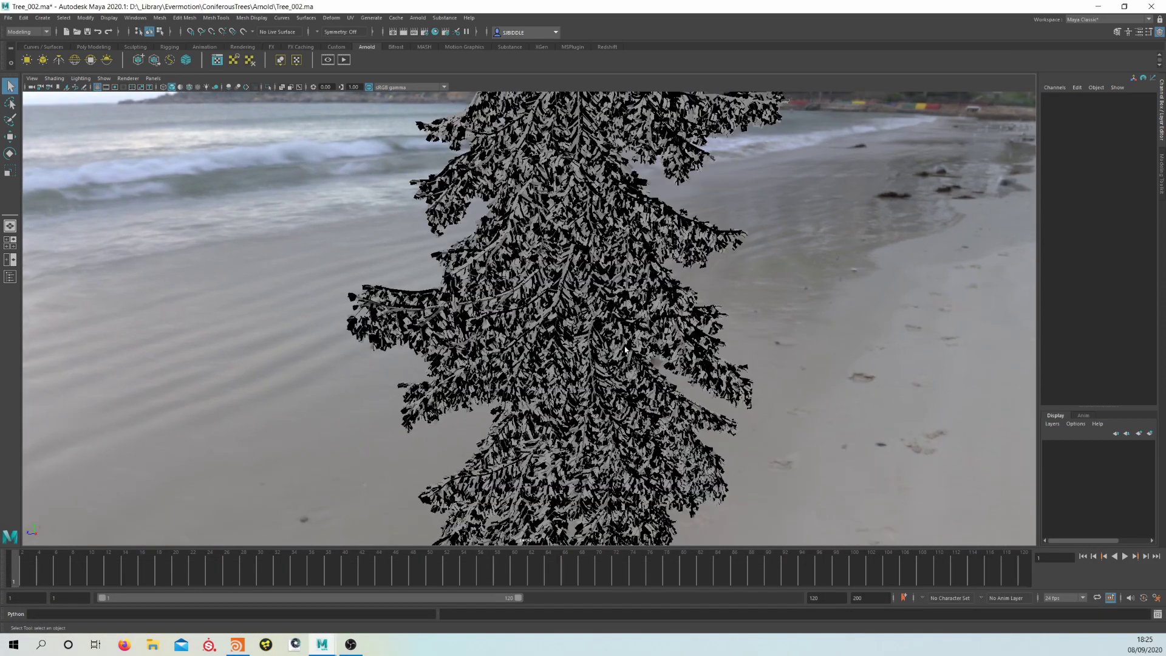
{"action": "middle_click_drag", "start_coordinate": [589, 243], "coordinate": [623, 389], "text": "alt"}
{"action": "left_click_drag", "start_coordinate": [623, 388], "coordinate": [547, 361], "text": "alt"}
{"action": "left_click", "coordinate": [518, 307]}
{"action": "scroll", "coordinate": [573, 400], "scroll_direction": "down", "scroll_amount": 2}
{"action": "left_click", "coordinate": [8, 18]}
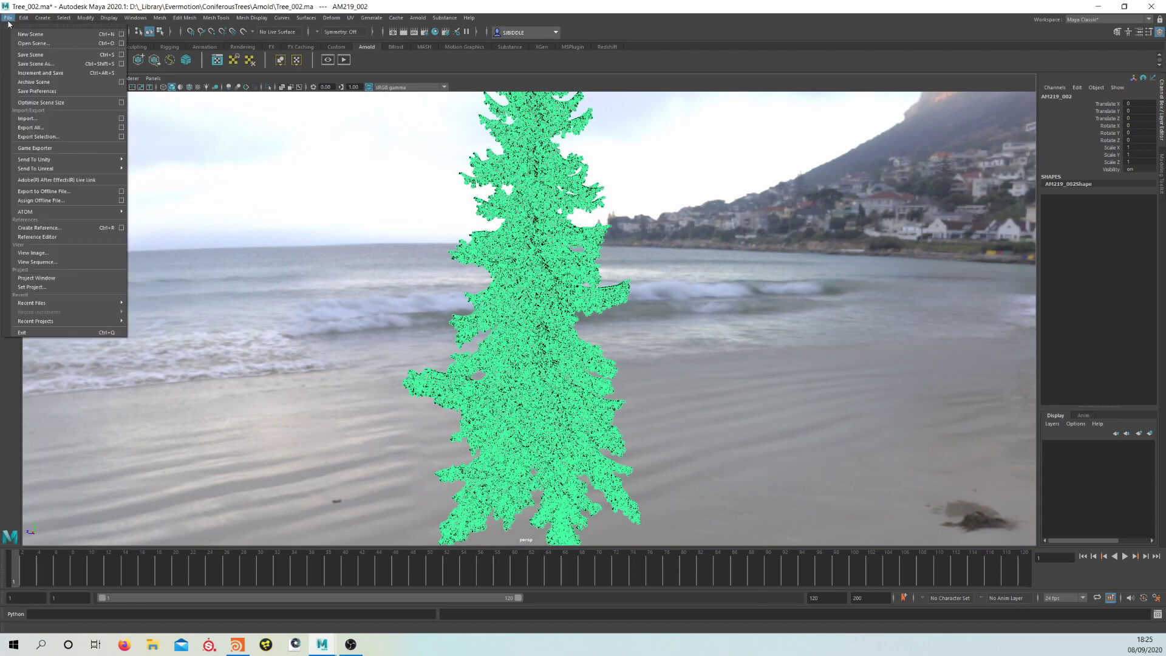
{"action": "left_click", "coordinate": [64, 139]}
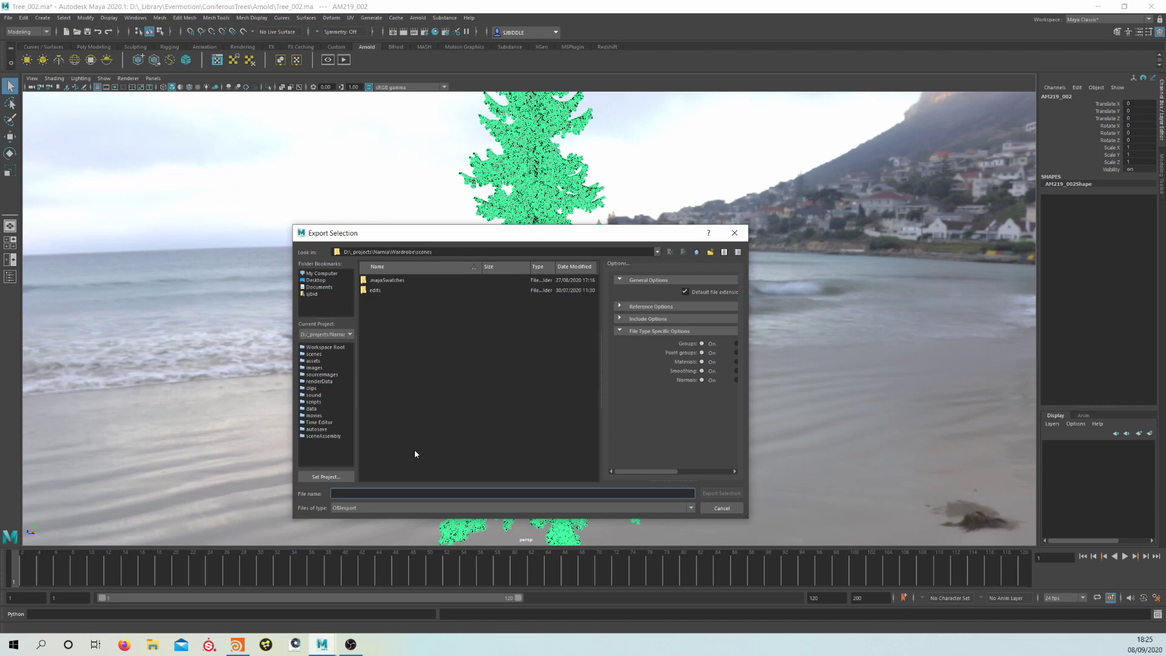
{"action": "left_click", "coordinate": [378, 508]}
{"action": "left_click", "coordinate": [378, 507]}
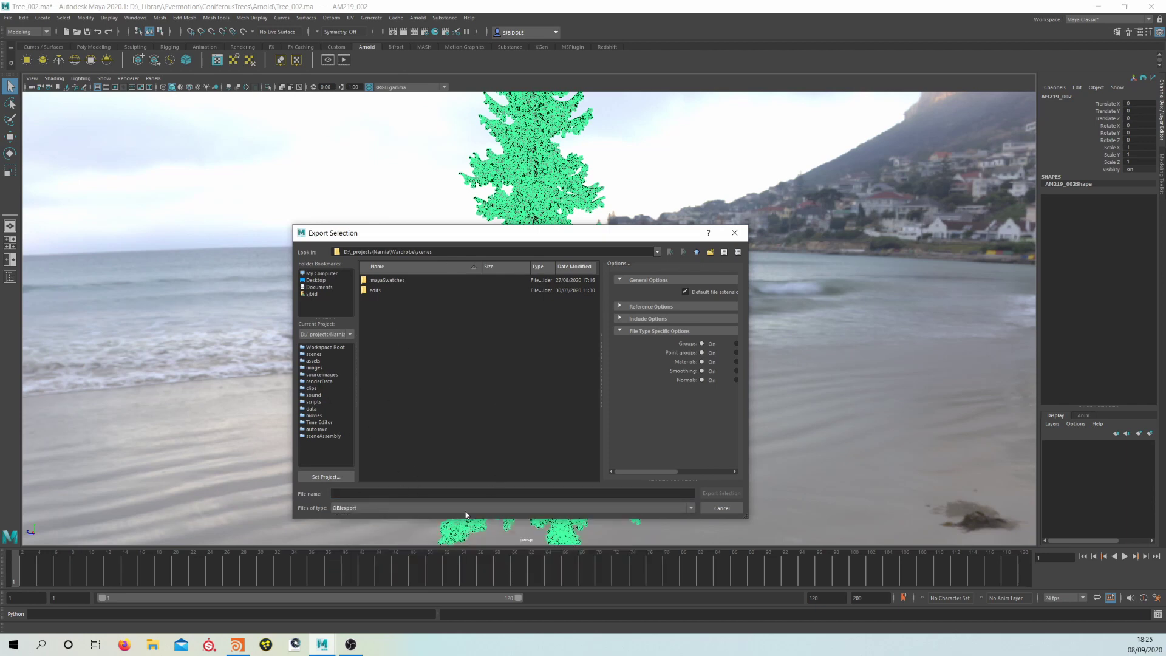
{"action": "left_click", "coordinate": [731, 496]}
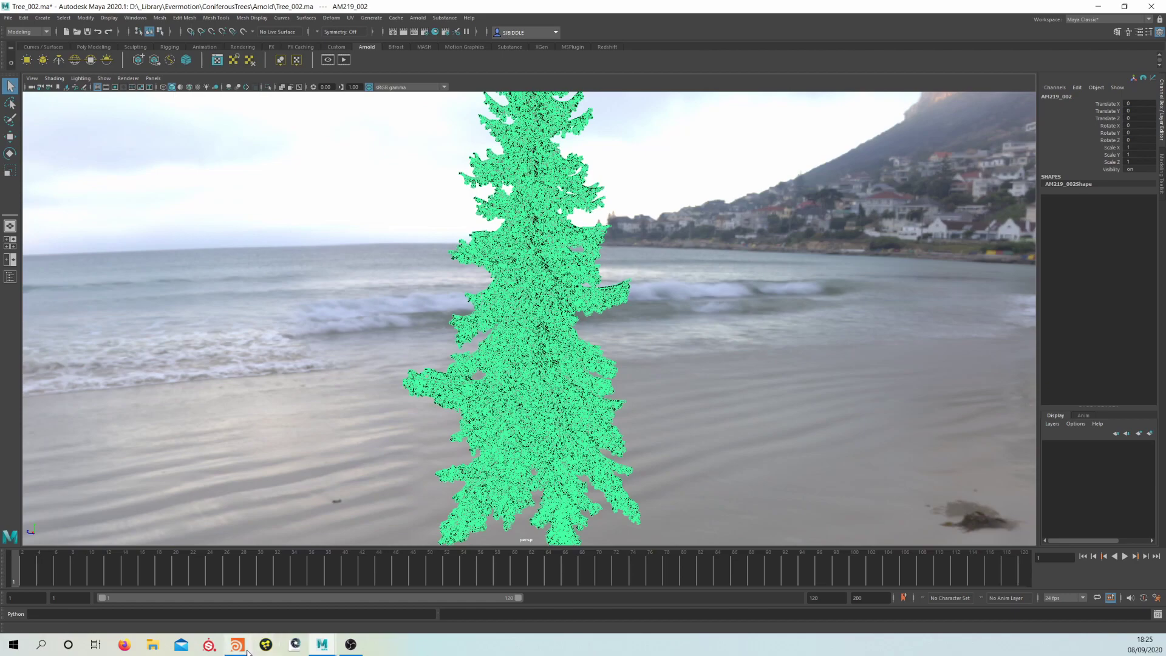
- Switch to the Houdini scene Snow_002_Snow.hiplc and inspect the imported tree mesh from several angles
{"action": "mouse_move", "coordinate": [238, 650]}
{"action": "left_click", "coordinate": [262, 617]}
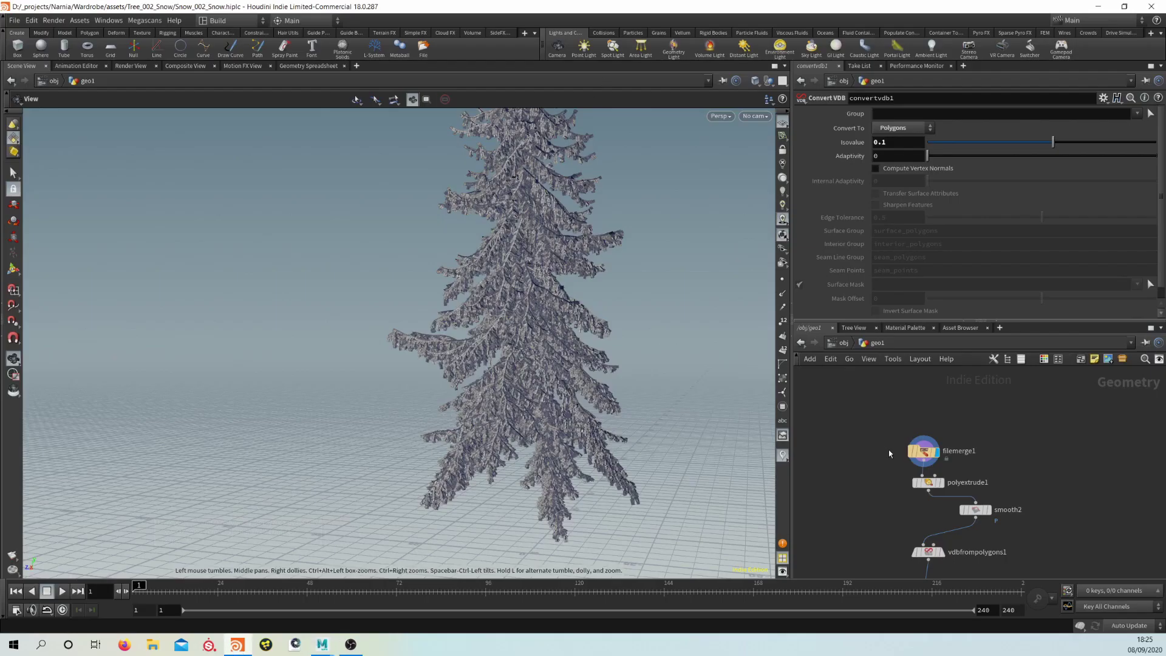
{"action": "middle_click_drag", "start_coordinate": [883, 477], "coordinate": [846, 451]}
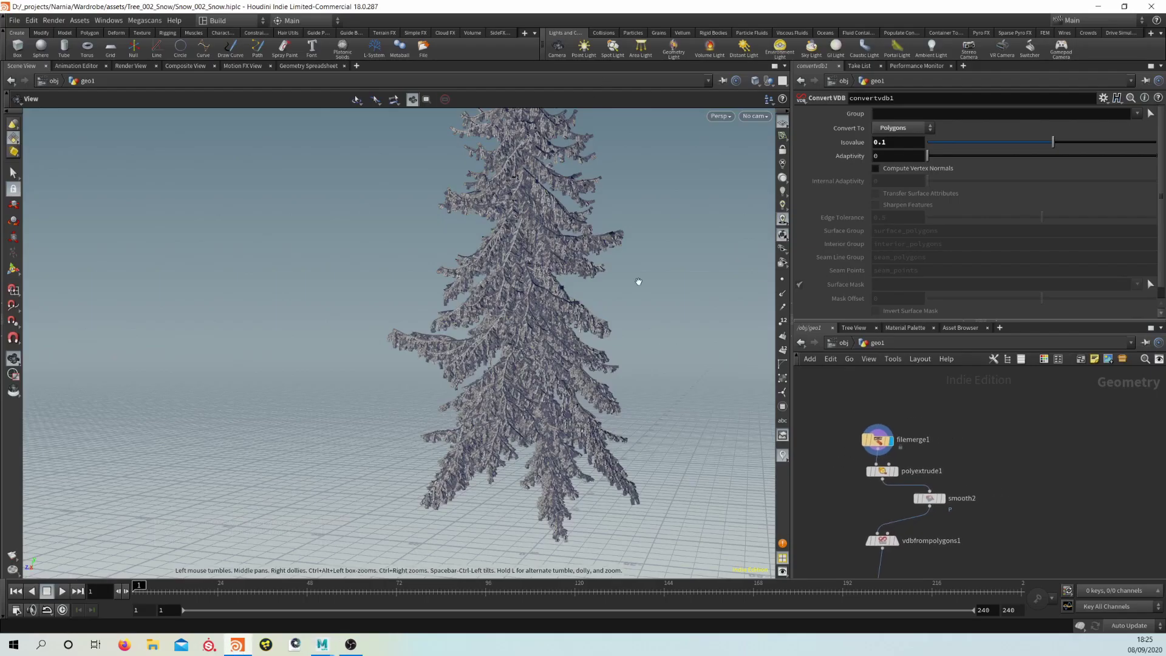
{"action": "left_click_drag", "start_coordinate": [639, 282], "coordinate": [525, 322]}
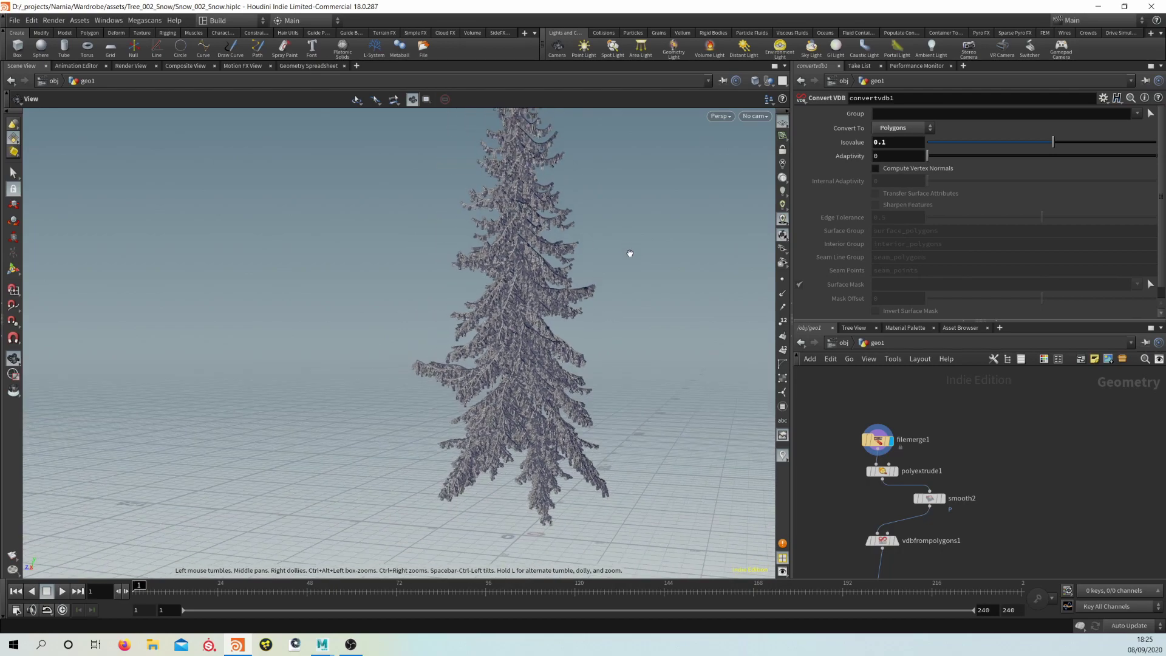
{"action": "left_click_drag", "start_coordinate": [614, 310], "coordinate": [658, 374]}
{"action": "right_click_drag", "start_coordinate": [592, 325], "coordinate": [655, 449]}
{"action": "scroll", "coordinate": [655, 449], "scroll_direction": "down", "scroll_amount": 8}
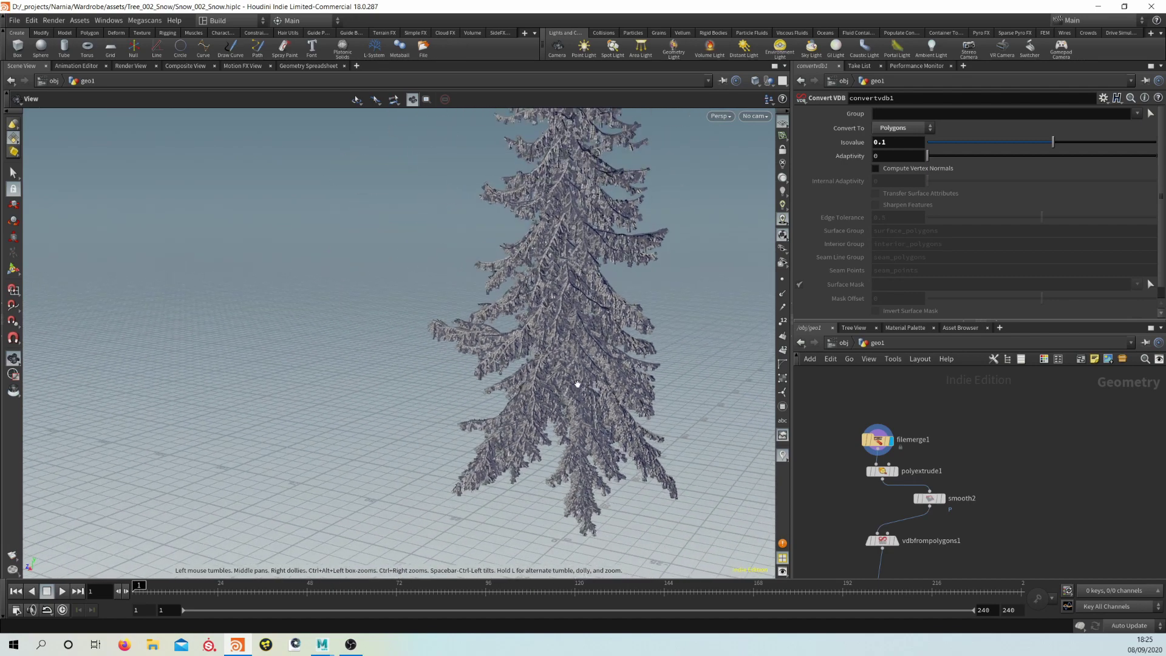
- Select the polyextrude1 node, display its result and inspect the extruded branch cards up close
{"action": "middle_click_drag", "start_coordinate": [974, 442], "coordinate": [971, 416]}
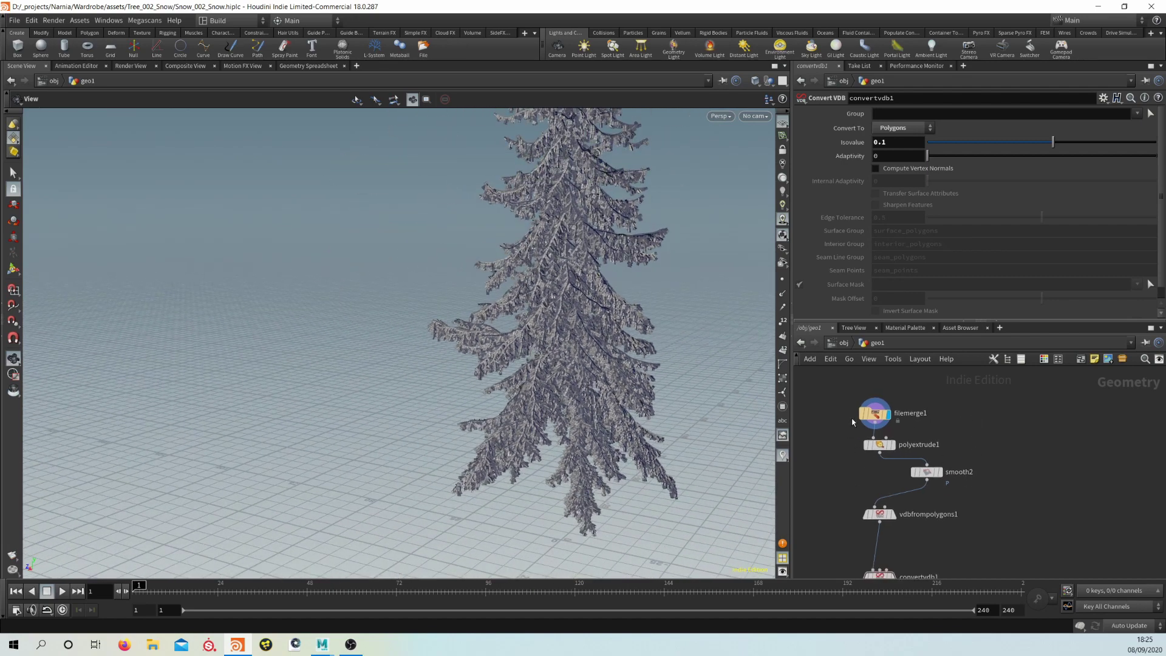
{"action": "scroll", "coordinate": [854, 473], "scroll_direction": "up", "scroll_amount": 2}
{"action": "middle_click_drag", "start_coordinate": [844, 471], "coordinate": [916, 490]}
{"action": "left_click_drag", "start_coordinate": [974, 425], "coordinate": [972, 414]}
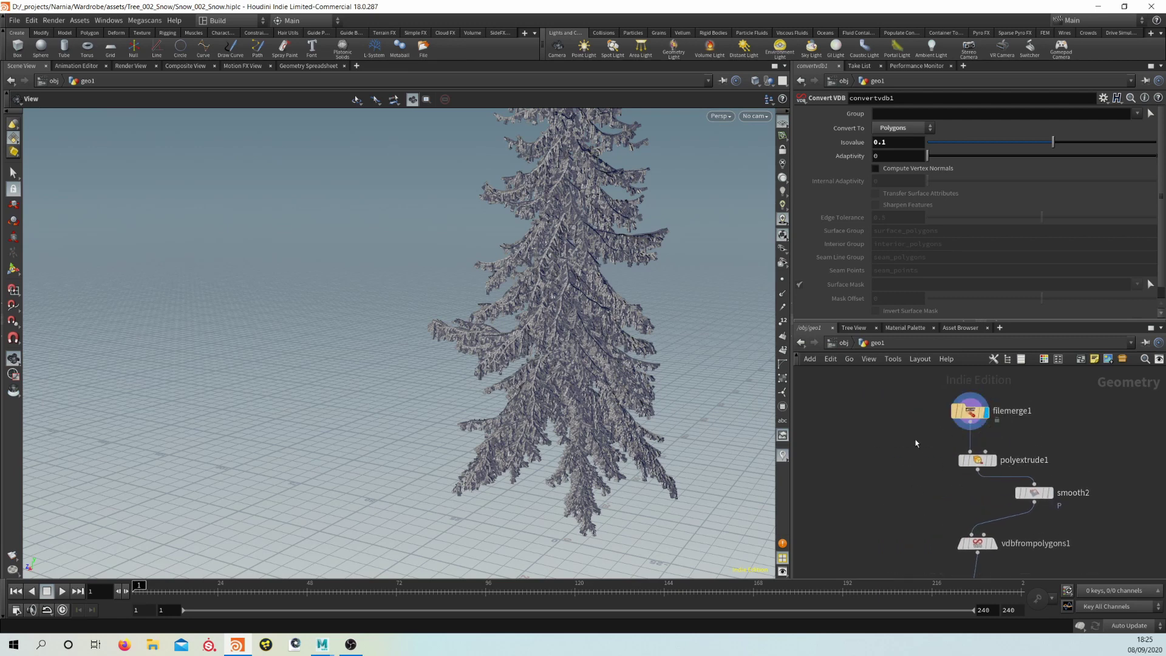
{"action": "middle_click_drag", "start_coordinate": [940, 493], "coordinate": [859, 491]}
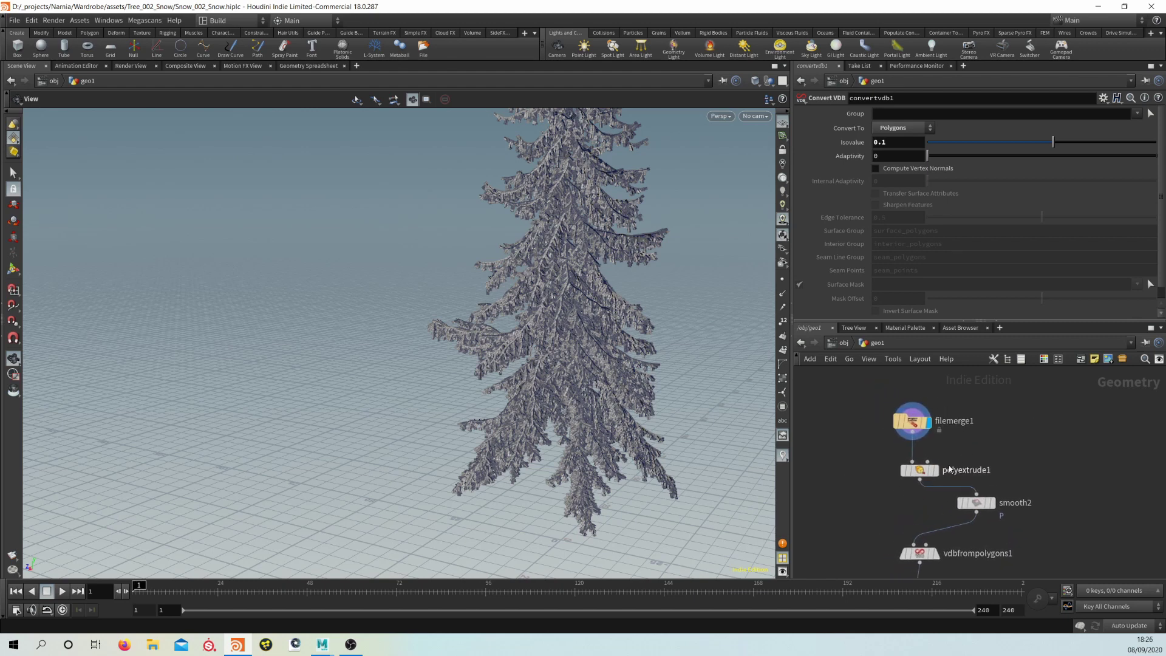
{"action": "scroll", "coordinate": [943, 446], "scroll_direction": "up", "scroll_amount": 2}
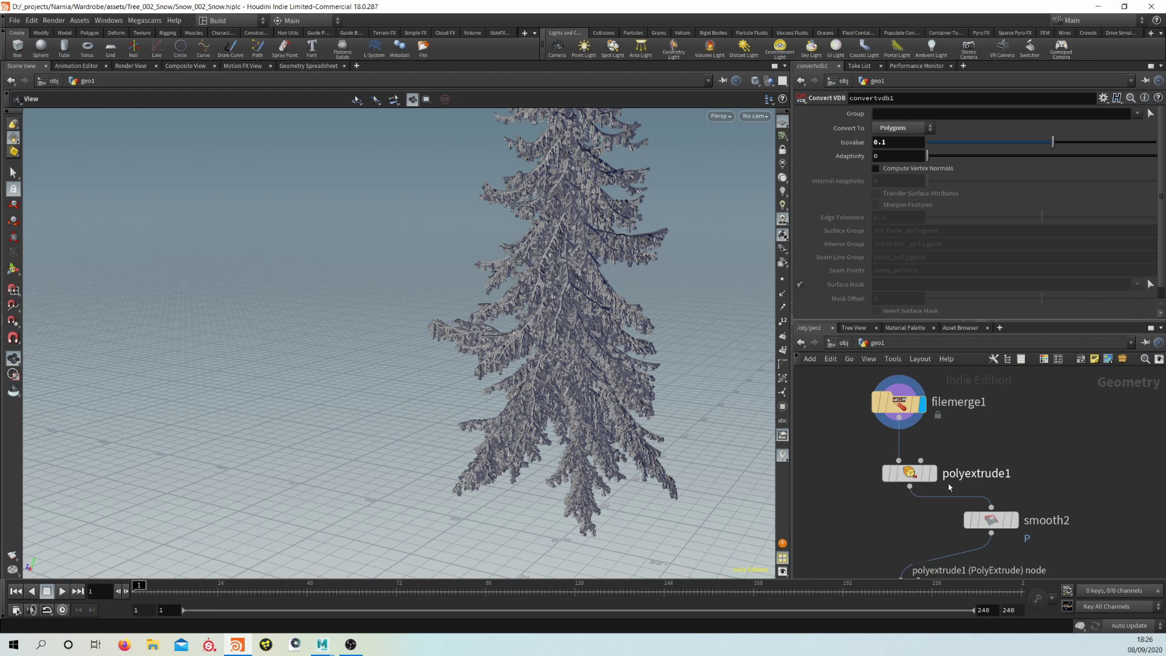
{"action": "left_click", "coordinate": [911, 473]}
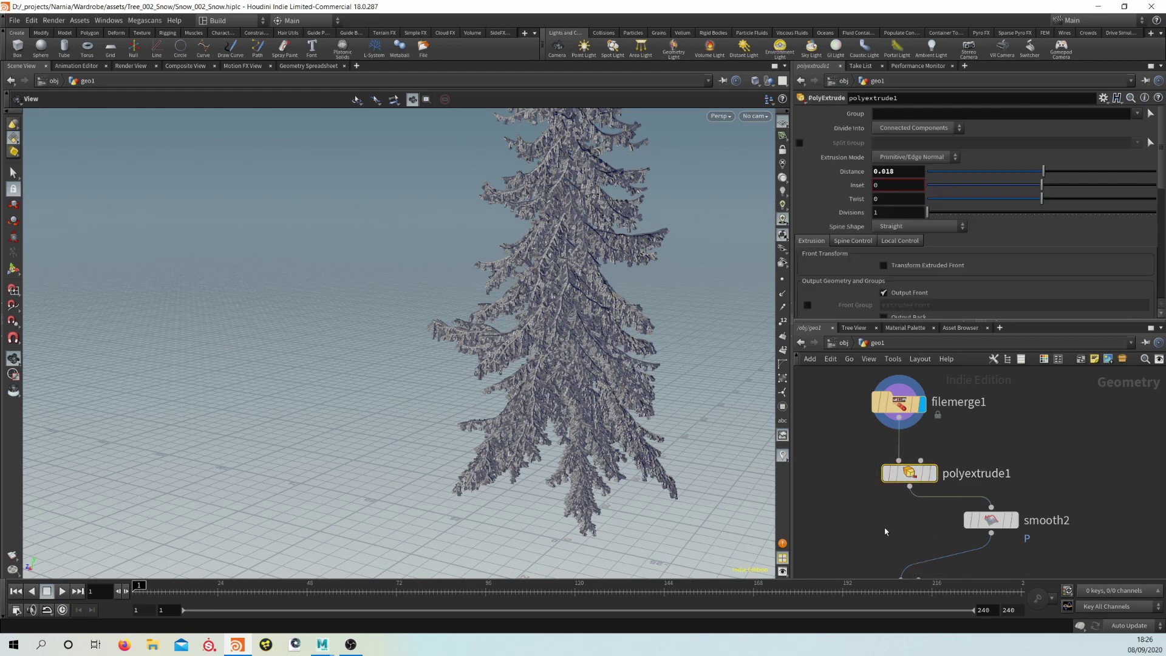
{"action": "left_click", "coordinate": [932, 479]}
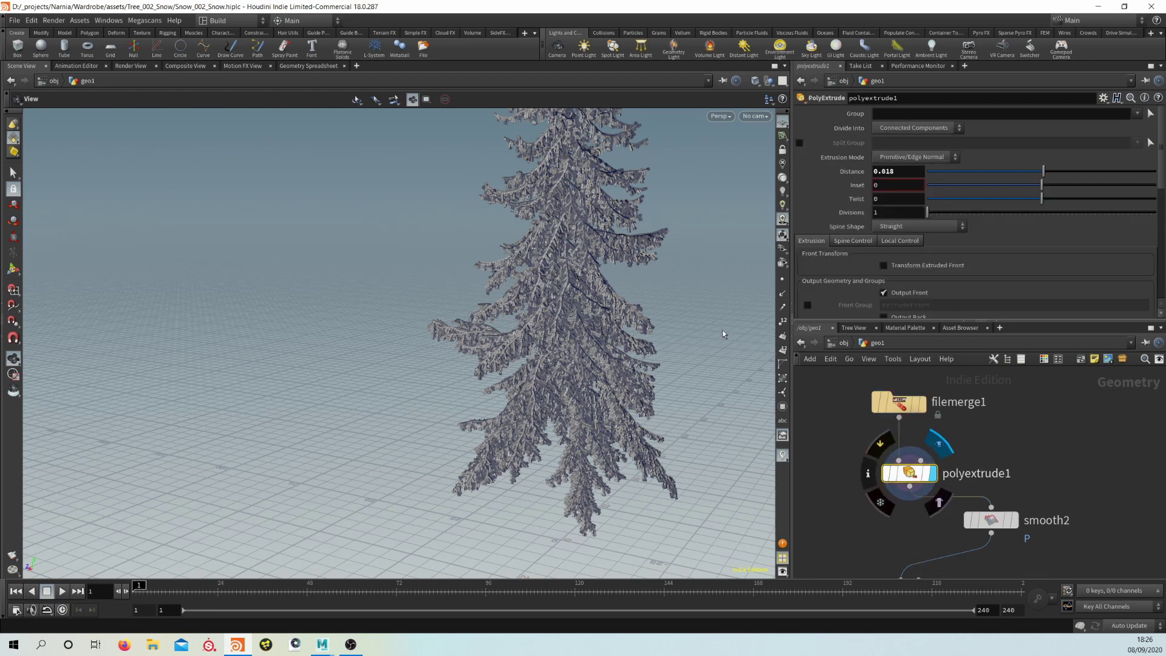
{"action": "scroll", "coordinate": [565, 350], "scroll_direction": "up", "scroll_amount": 5}
{"action": "scroll", "coordinate": [668, 375], "scroll_direction": "up", "scroll_amount": 10}
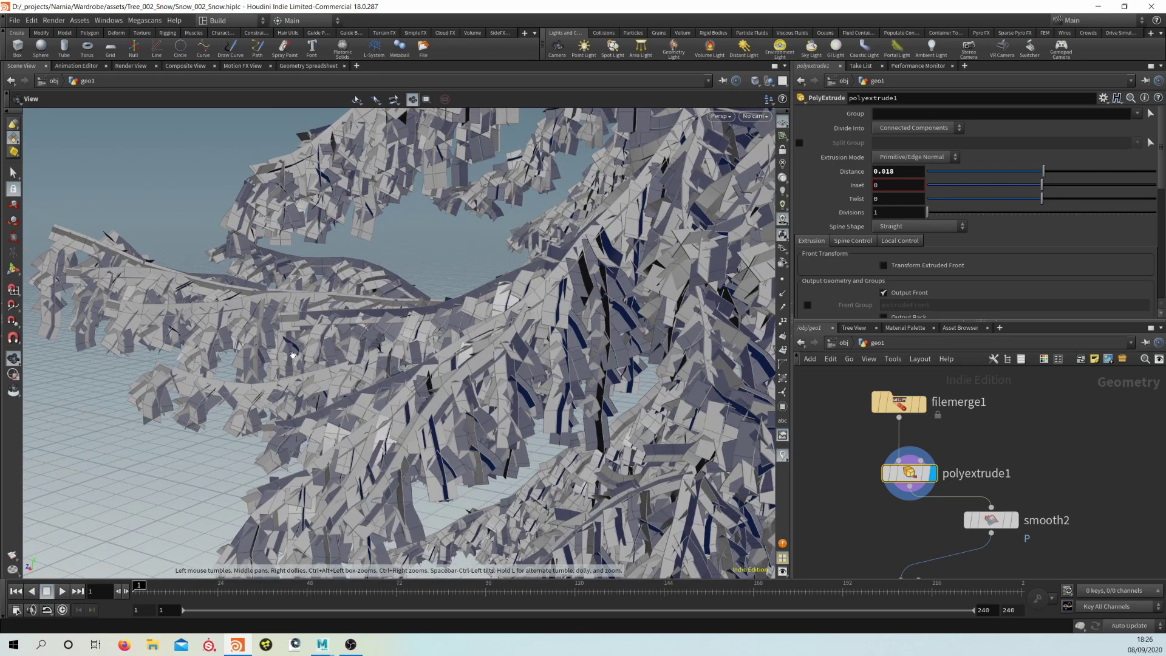
{"action": "left_click_drag", "start_coordinate": [293, 355], "coordinate": [232, 365]}
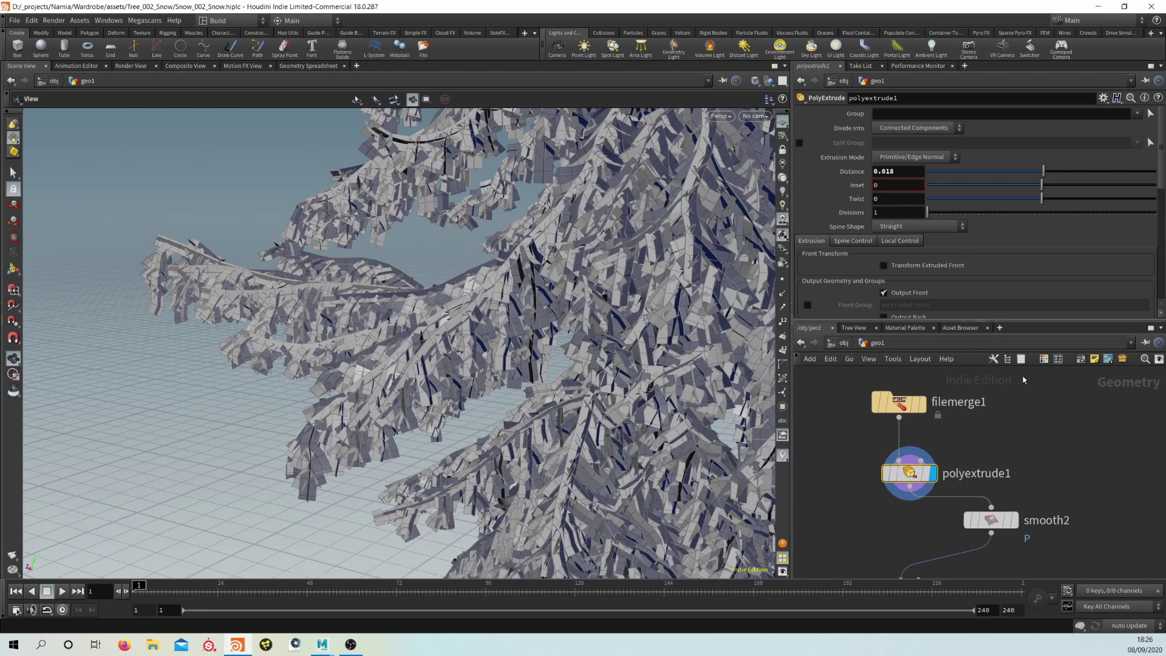
{"action": "mouse_move", "coordinate": [915, 473]}
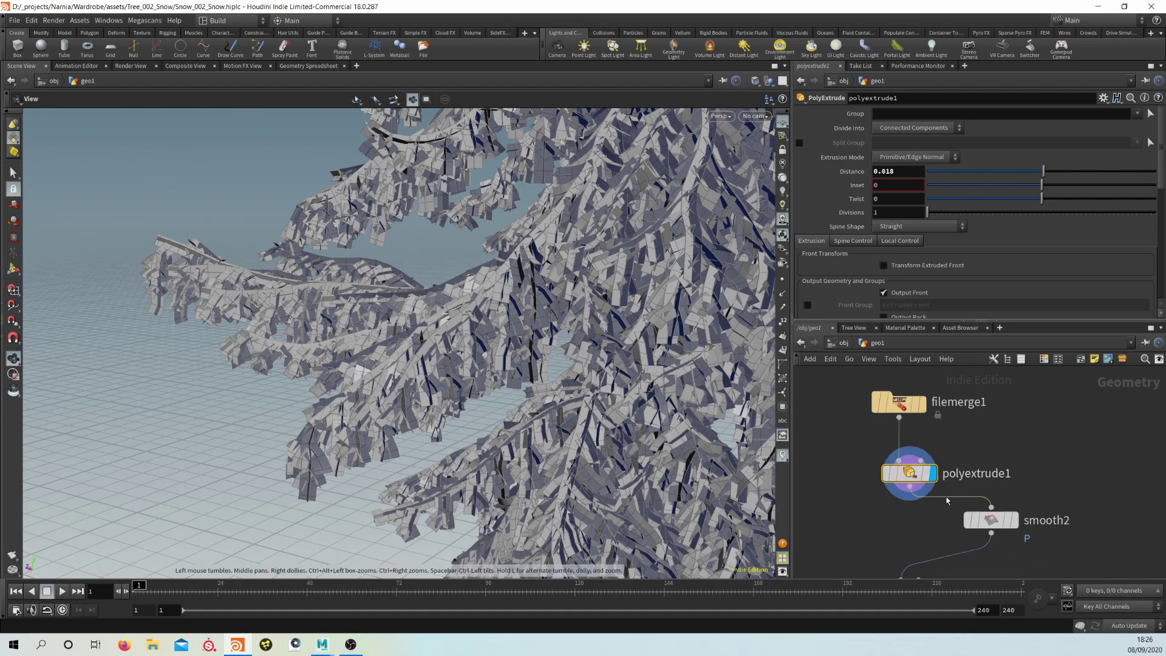
- Display the result of the smooth2 node and inspect the smoothed branch cards up close
{"action": "scroll", "coordinate": [659, 434], "scroll_direction": "down", "scroll_amount": 3}
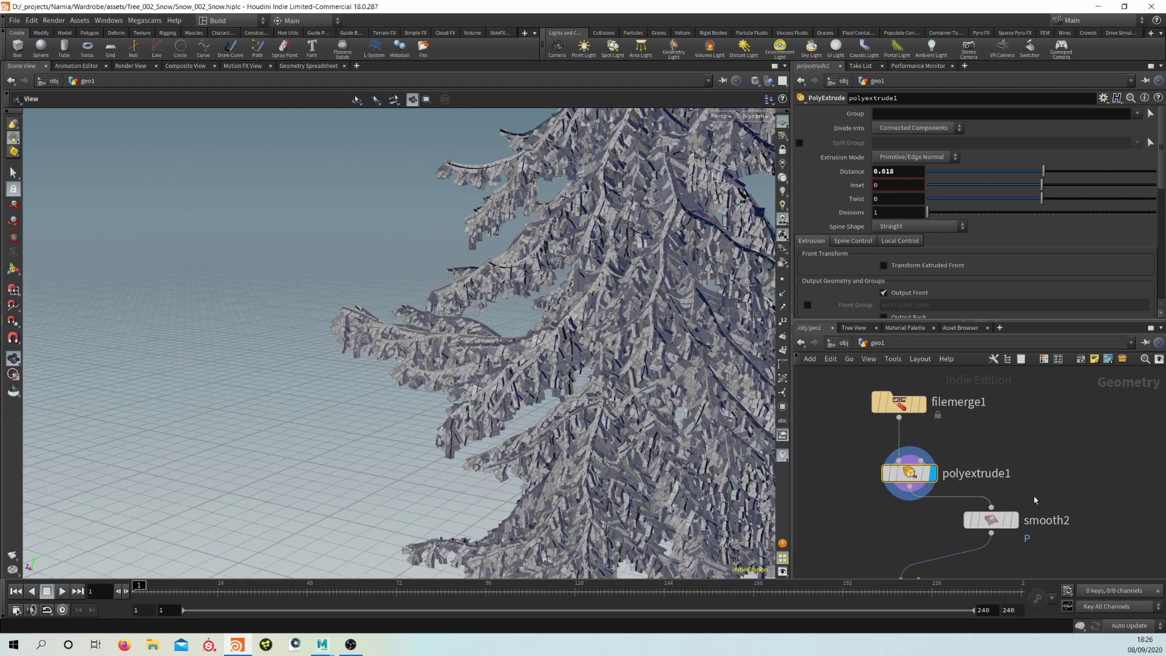
{"action": "middle_click_drag", "start_coordinate": [1070, 545], "coordinate": [1062, 497]}
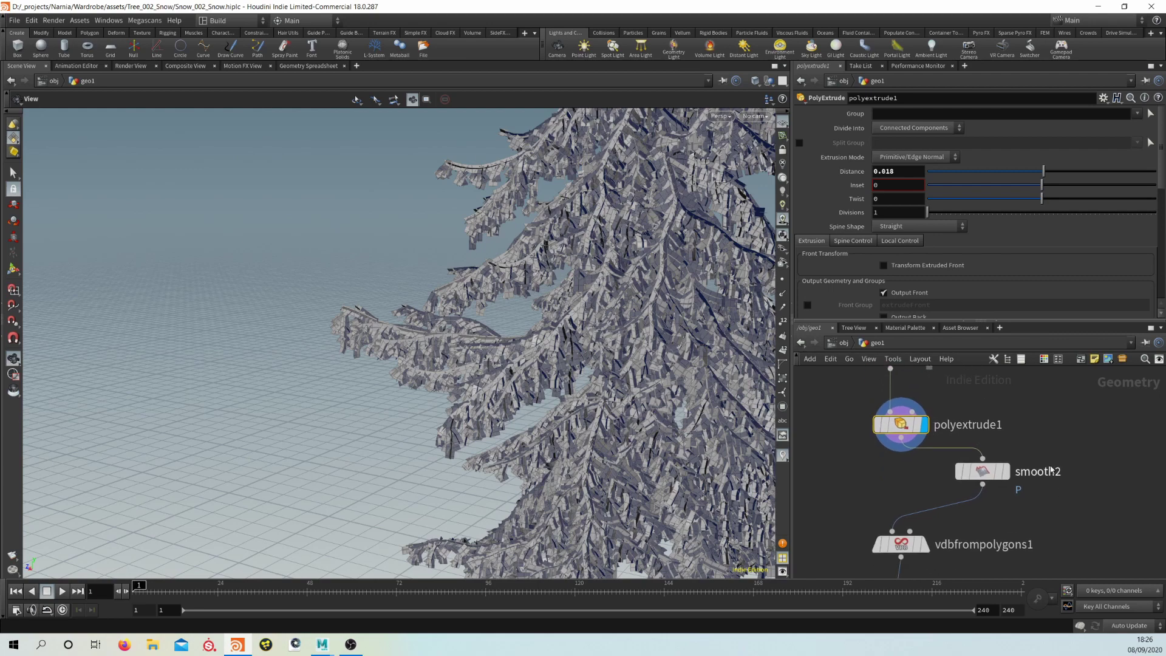
{"action": "mouse_move", "coordinate": [1008, 473]}
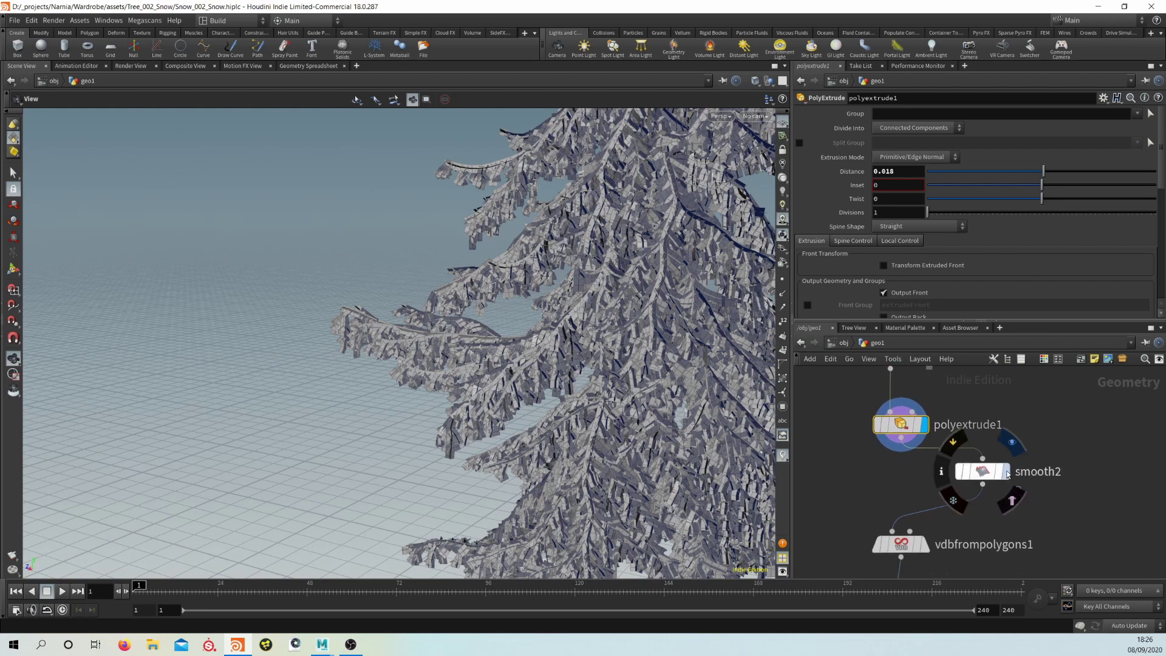
{"action": "left_click", "coordinate": [1008, 474]}
{"action": "scroll", "coordinate": [579, 401], "scroll_direction": "up", "scroll_amount": 2}
{"action": "left_click_drag", "start_coordinate": [579, 402], "coordinate": [536, 439]}
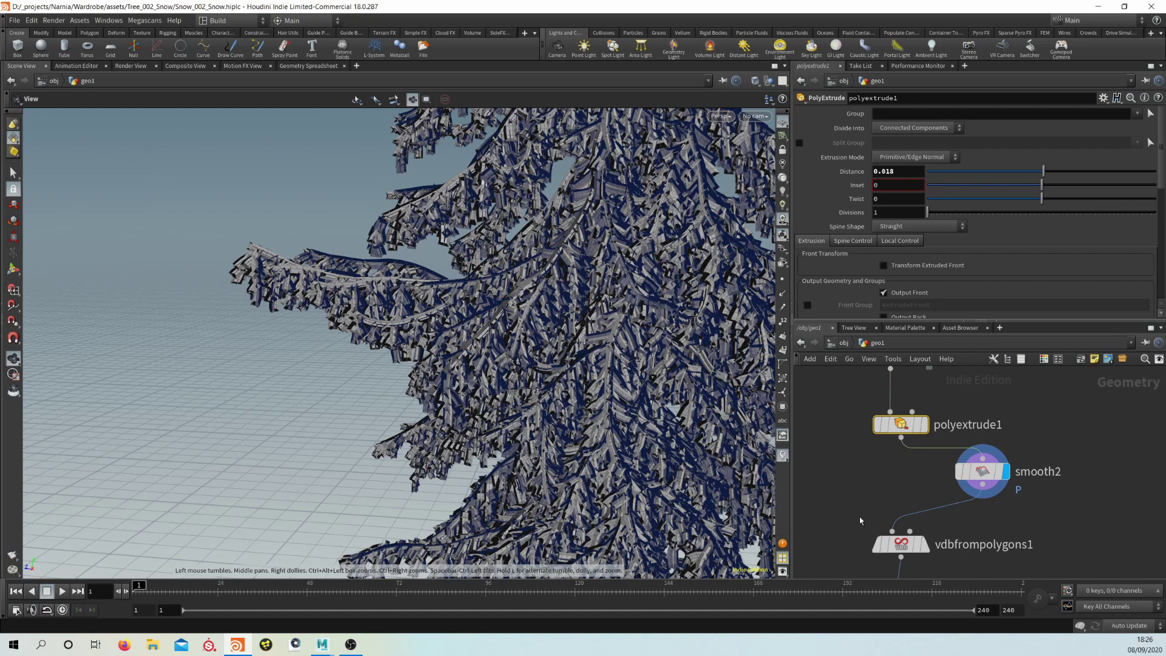
- Display the result of the vdbfrompolygons1 node and inspect the tree's fog volume from several angles
{"action": "middle_click_drag", "start_coordinate": [860, 524], "coordinate": [867, 418]}
{"action": "mouse_move", "coordinate": [915, 443]}
{"action": "left_click_drag", "start_coordinate": [914, 443], "coordinate": [915, 452]}
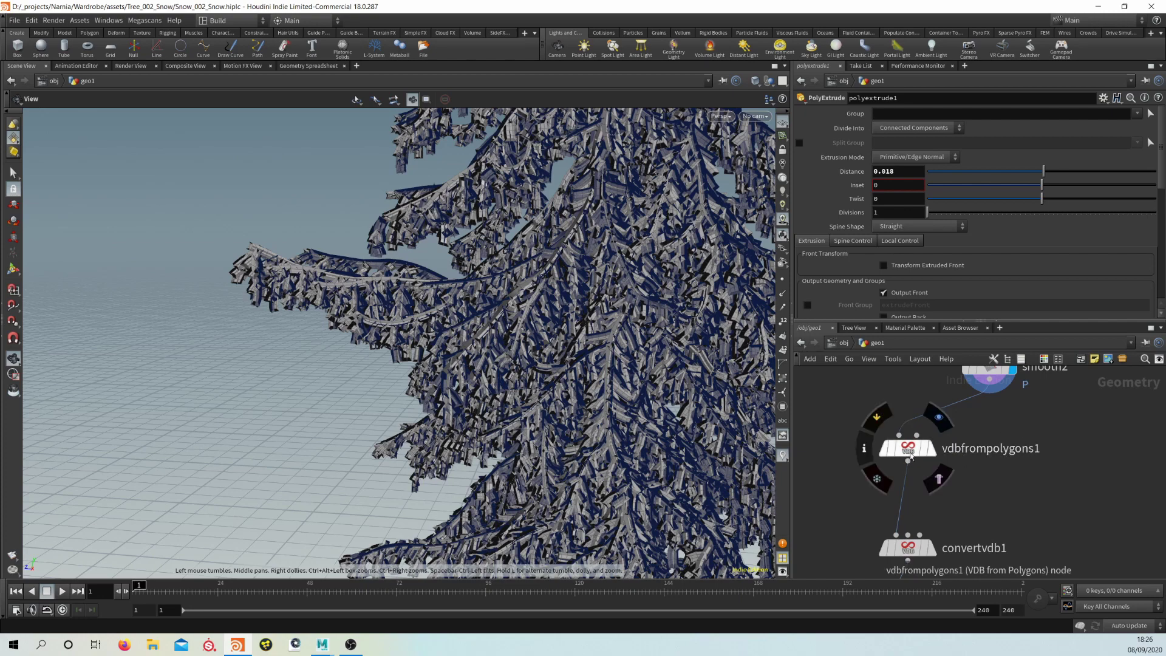
{"action": "left_click_drag", "start_coordinate": [923, 452], "coordinate": [916, 458]}
{"action": "left_click", "coordinate": [931, 465]}
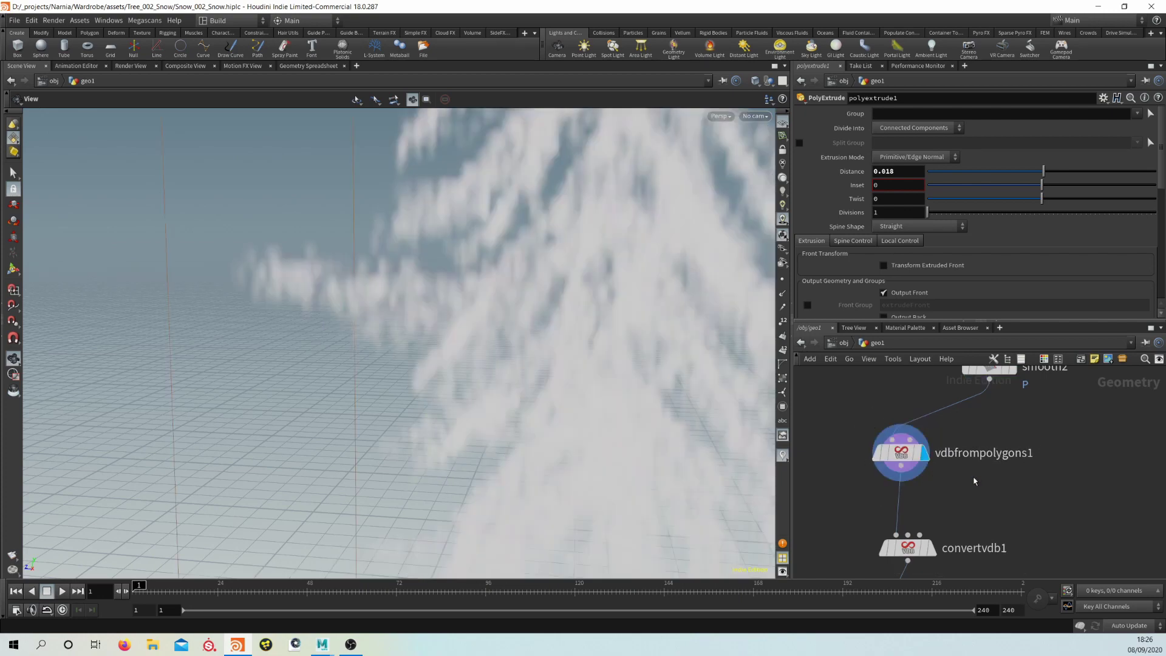
{"action": "left_click_drag", "start_coordinate": [643, 297], "coordinate": [430, 346]}
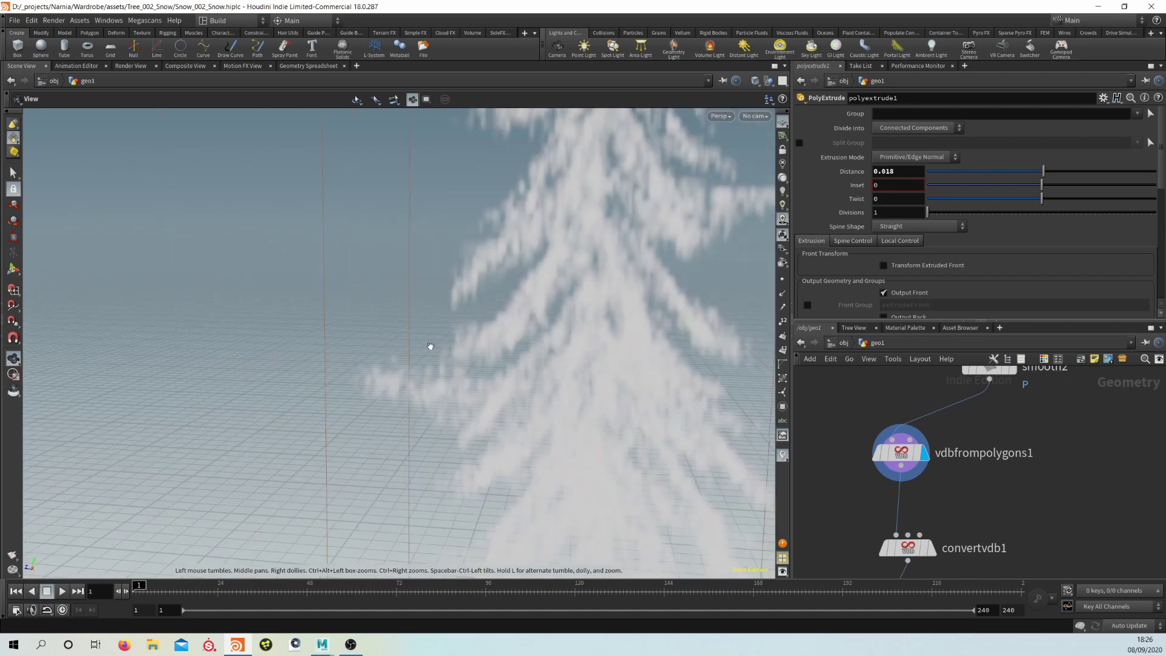
{"action": "mouse_move", "coordinate": [547, 347]}
{"action": "right_mouse_down"}
{"action": "mouse_move", "coordinate": [555, 363]}
{"action": "mouse_move", "coordinate": [557, 331]}
{"action": "right_mouse_up"}
{"action": "left_click_drag", "start_coordinate": [557, 331], "coordinate": [592, 378]}
{"action": "middle_click_drag", "start_coordinate": [592, 377], "coordinate": [520, 364]}
{"action": "left_click_drag", "start_coordinate": [520, 364], "coordinate": [596, 386]}
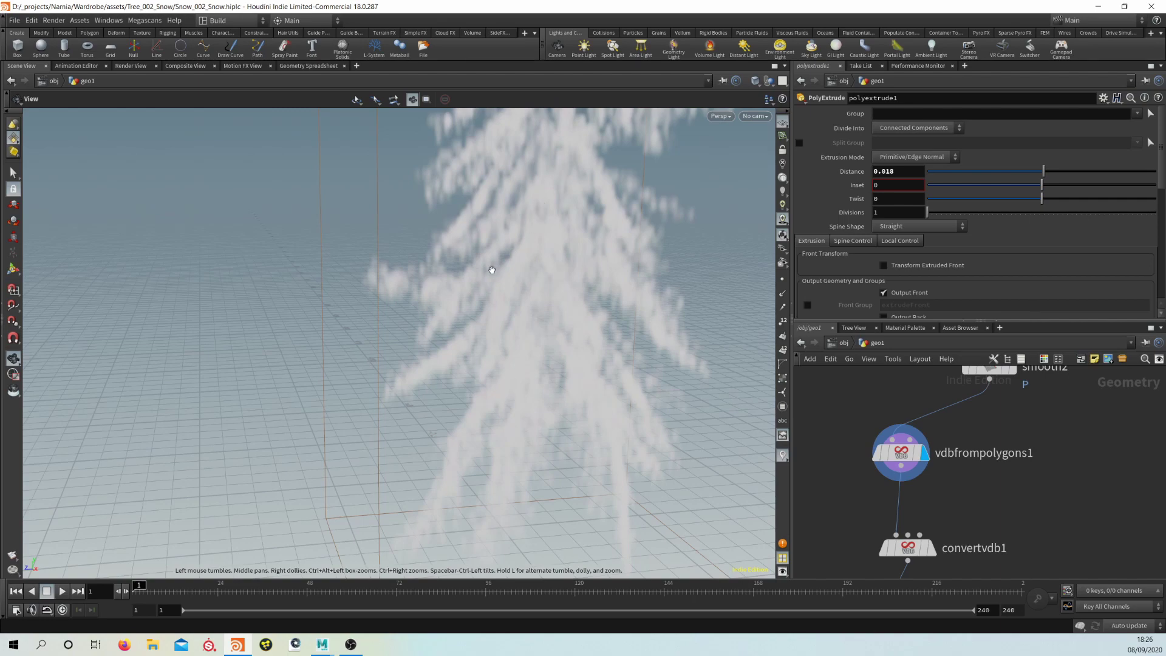
{"action": "mouse_move", "coordinate": [552, 324]}
{"action": "left_mouse_down"}
{"action": "mouse_move", "coordinate": [487, 331]}
{"action": "mouse_move", "coordinate": [544, 328]}
{"action": "mouse_move", "coordinate": [559, 314]}
{"action": "left_mouse_up"}
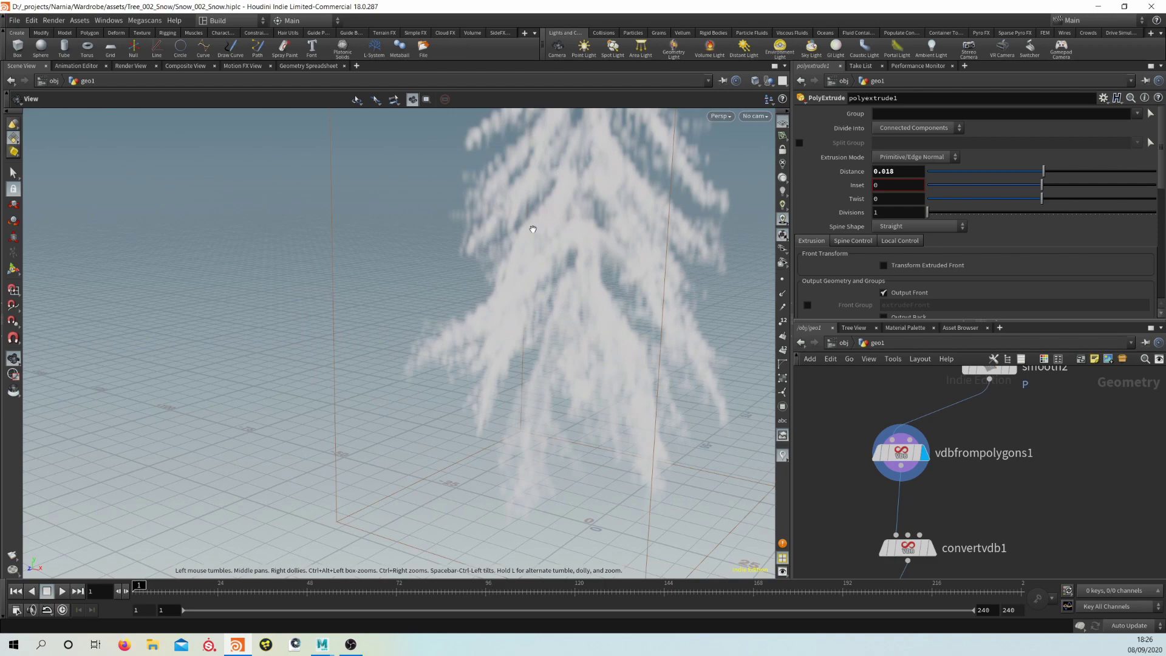
{"action": "left_click_drag", "start_coordinate": [569, 243], "coordinate": [546, 288]}
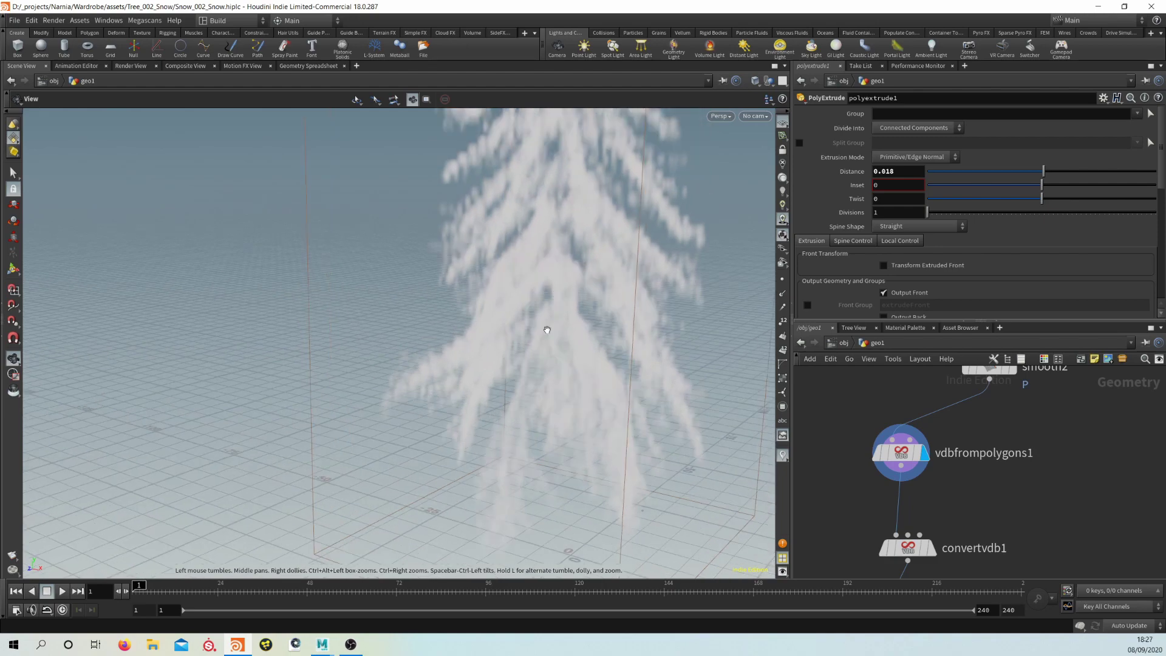
{"action": "left_click_drag", "start_coordinate": [547, 330], "coordinate": [547, 300]}
- Compare the smooth2 result with the vdbfrompolygons1 volume by displaying one after the other
{"action": "middle_click_drag", "start_coordinate": [1013, 398], "coordinate": [1006, 443]}
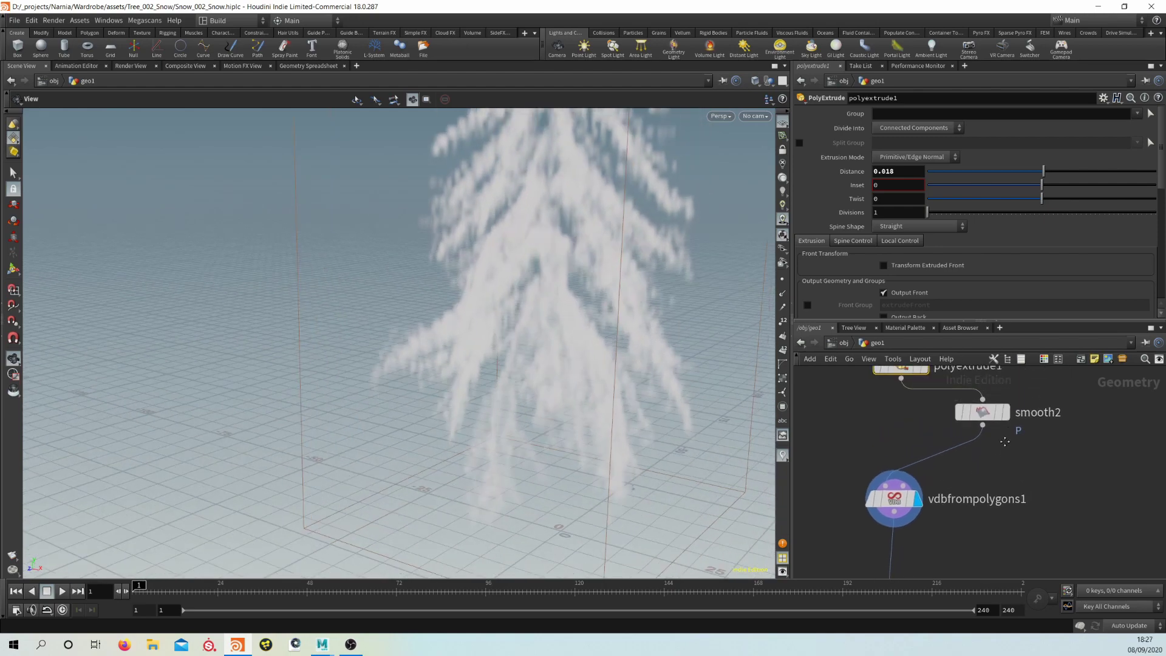
{"action": "left_click", "coordinate": [1005, 410]}
{"action": "left_click", "coordinate": [918, 498]}
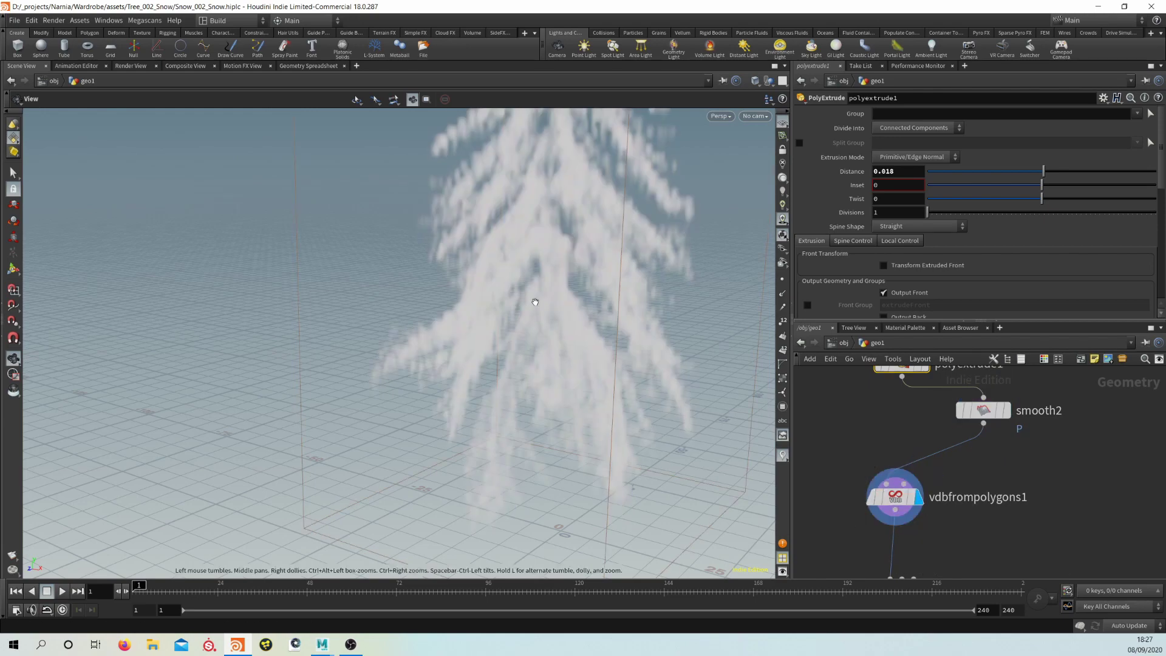
- Display the result of the convertvdb1 node and inspect the converted tree mesh from several angles
{"action": "middle_click_drag", "start_coordinate": [956, 543], "coordinate": [974, 441]}
{"action": "left_click_drag", "start_coordinate": [919, 489], "coordinate": [912, 481]}
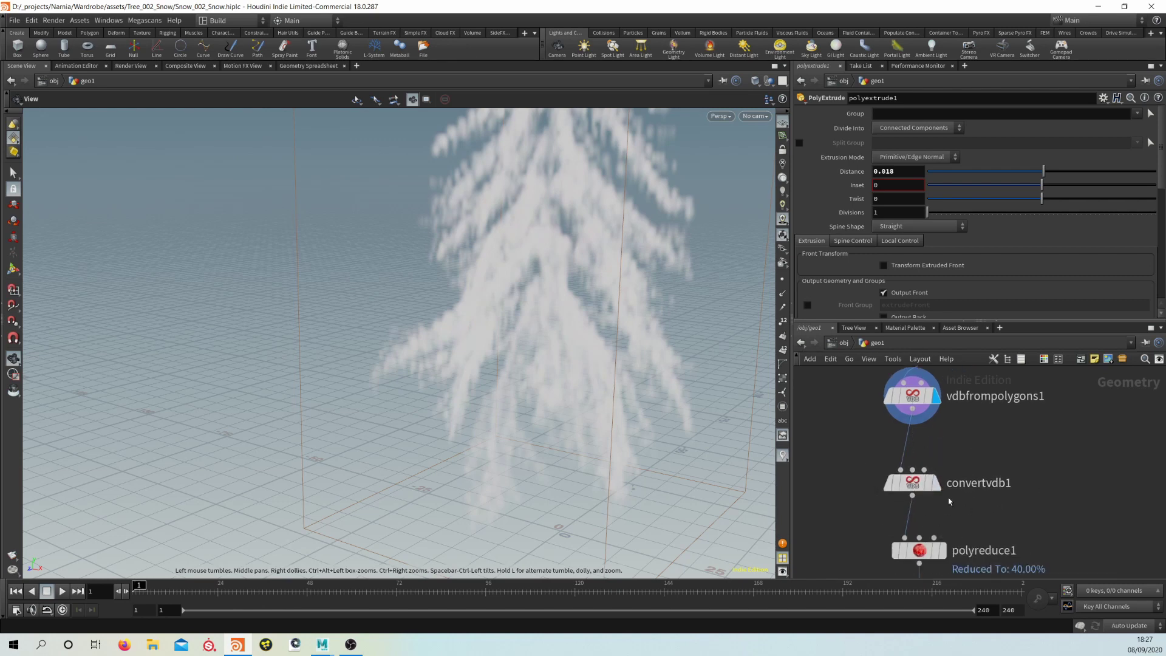
{"action": "mouse_move", "coordinate": [936, 484]}
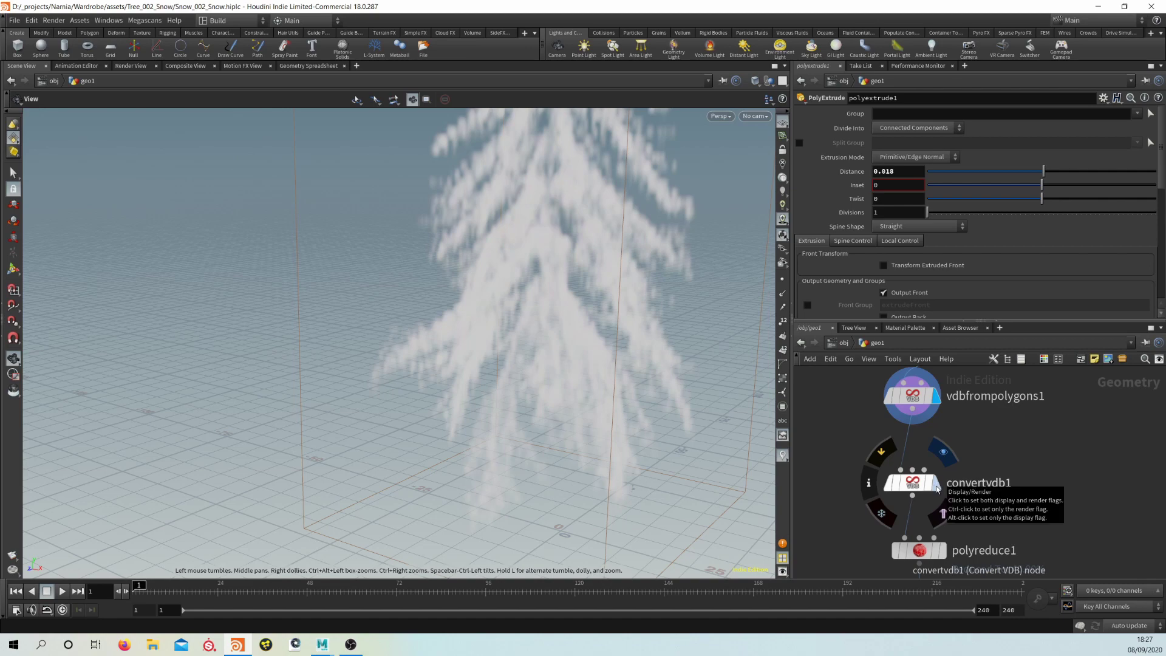
{"action": "left_click", "coordinate": [939, 490]}
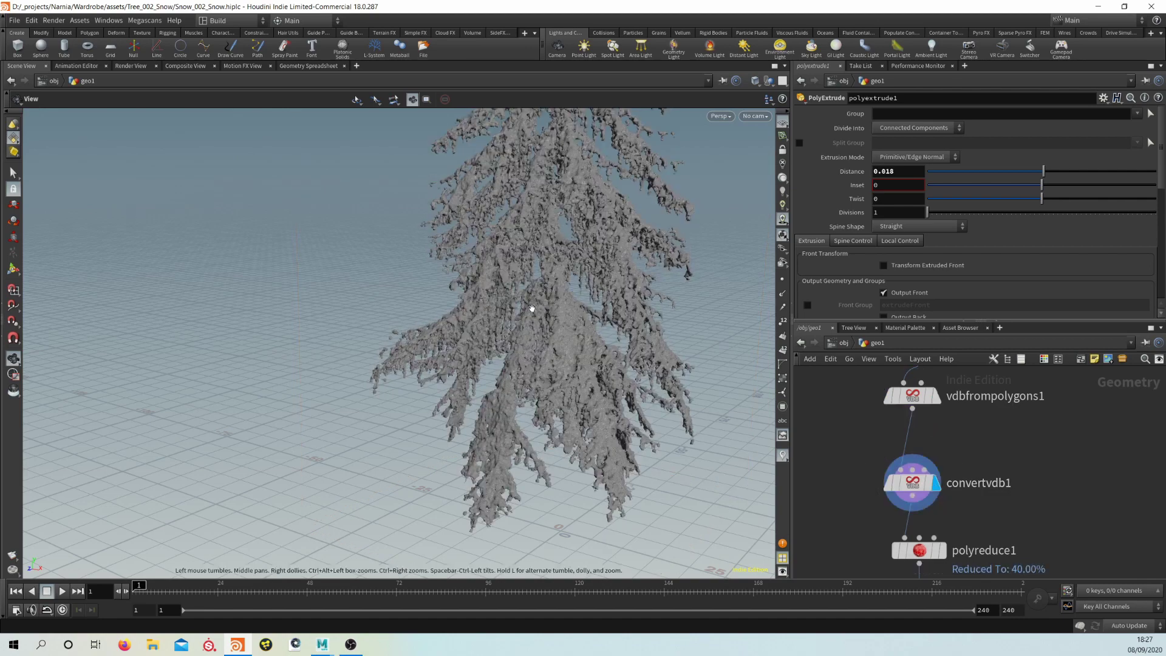
{"action": "middle_click_drag", "start_coordinate": [542, 378], "coordinate": [541, 380]}
{"action": "middle_click_drag", "start_coordinate": [994, 502], "coordinate": [992, 418]}
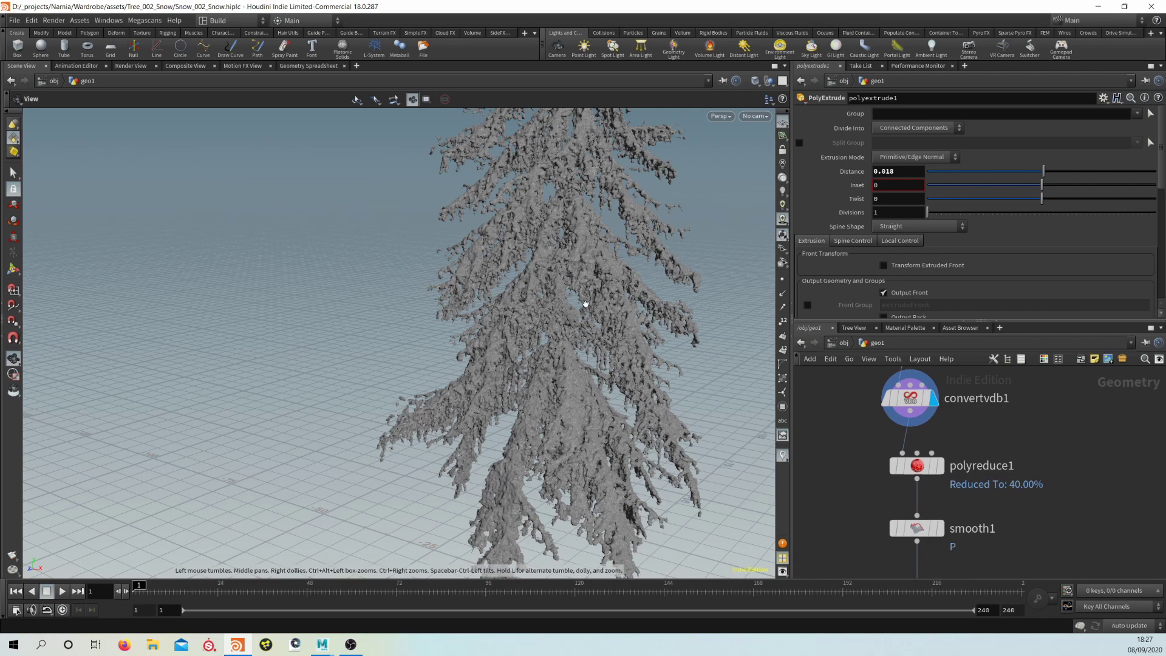
{"action": "left_click_drag", "start_coordinate": [534, 458], "coordinate": [691, 491]}
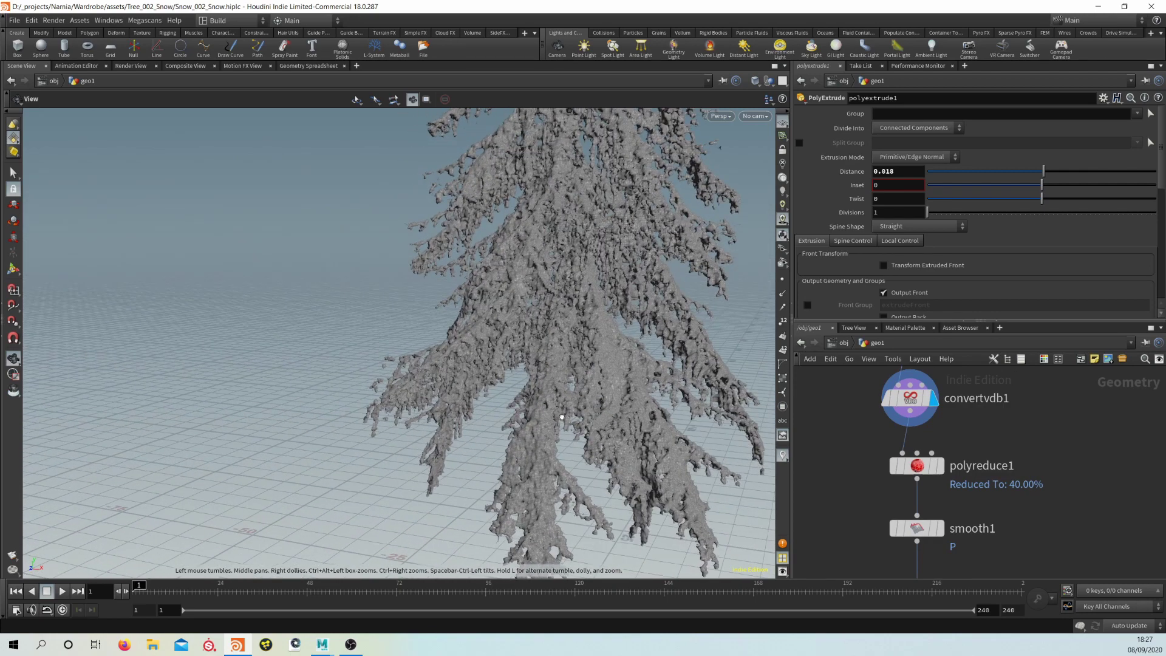
{"action": "right_click_drag", "start_coordinate": [560, 417], "coordinate": [703, 475]}
- Display the result of the polyreduce1 node and inspect the reduced tree mesh more closely
{"action": "left_click_drag", "start_coordinate": [920, 466], "coordinate": [922, 474]}
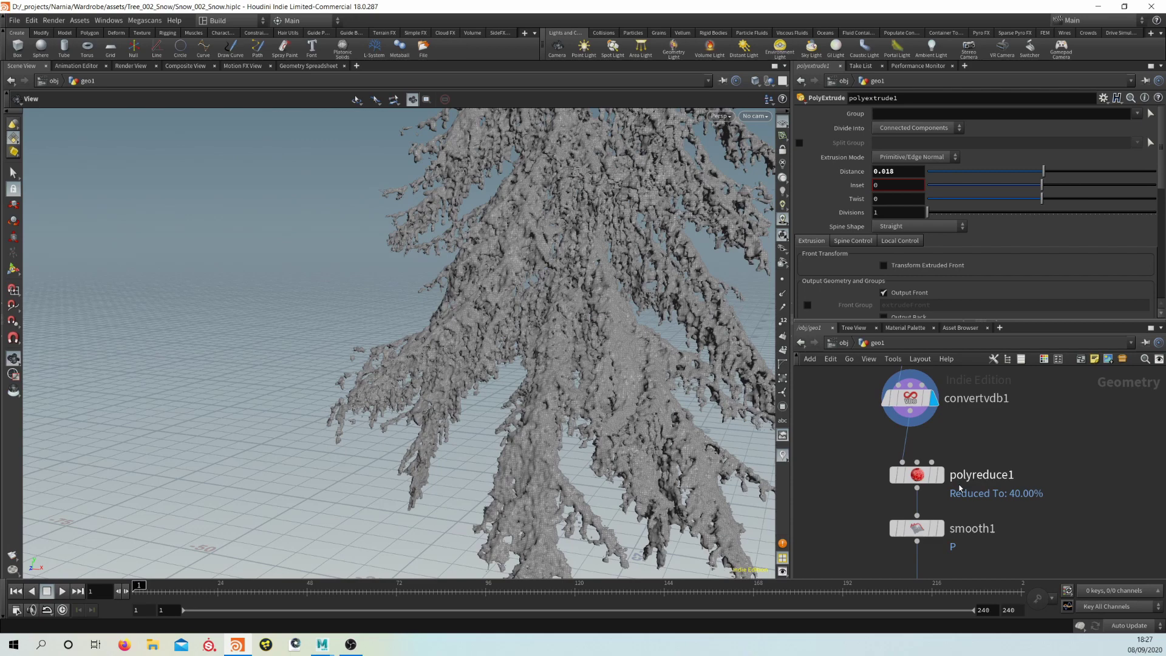
{"action": "left_click", "coordinate": [941, 475]}
{"action": "scroll", "coordinate": [619, 407], "scroll_direction": "up", "scroll_amount": 3}
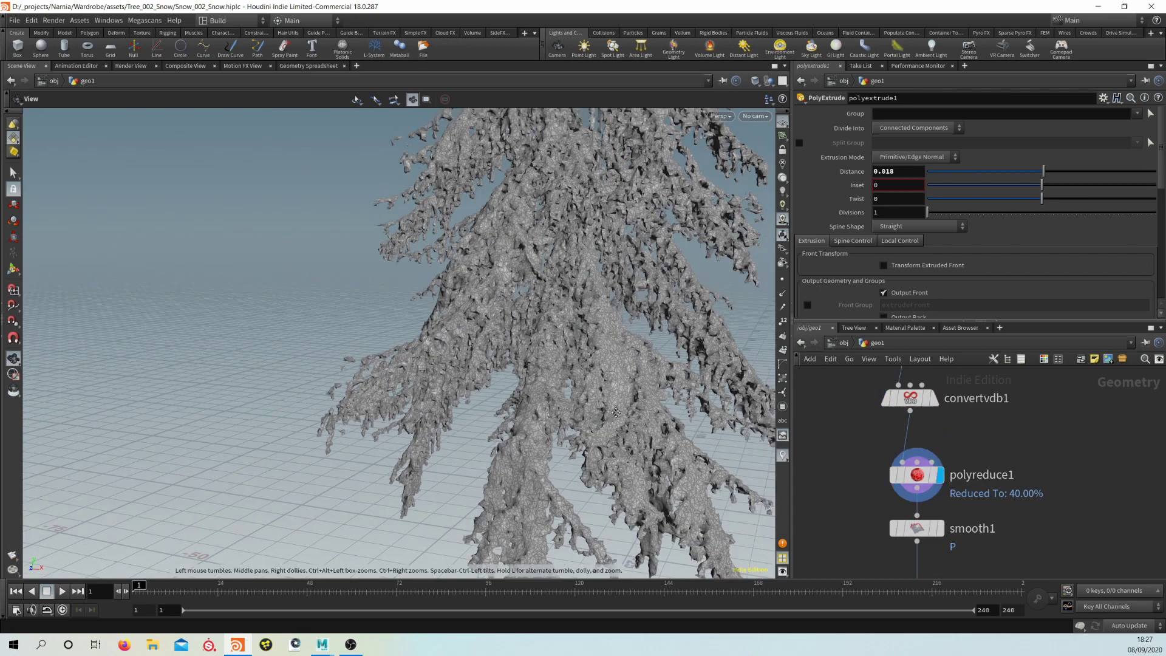
{"action": "right_click_drag", "start_coordinate": [620, 407], "coordinate": [645, 407]}
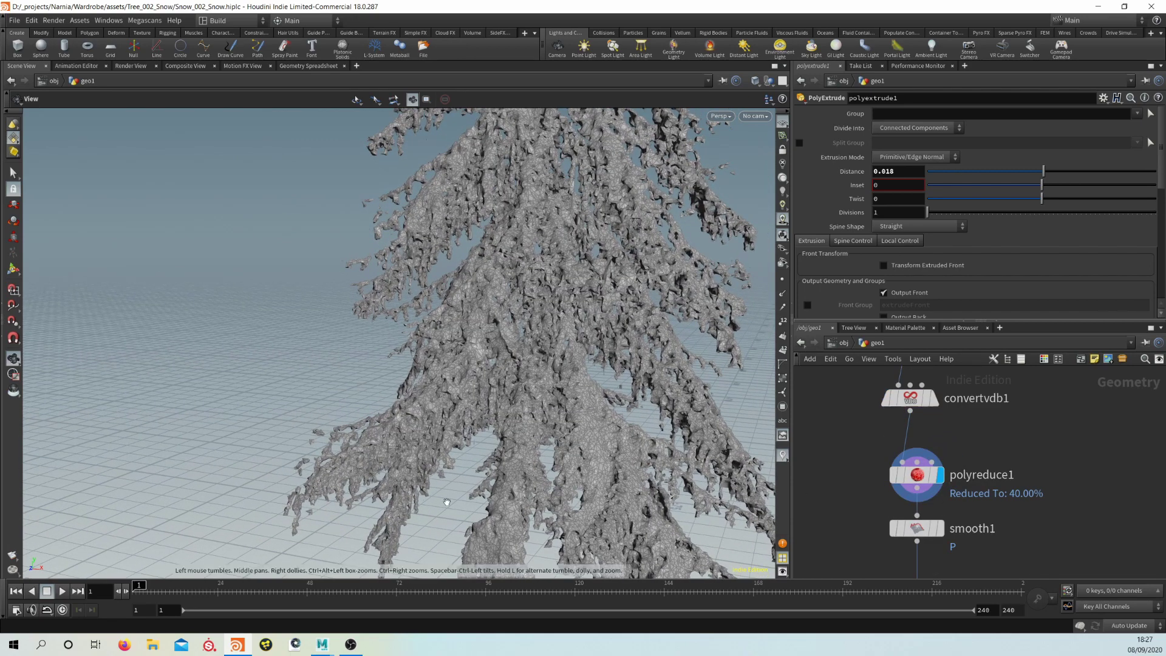
- Display the smooth1 result, inspect the smoothed snow mesh, and shift the file1 node slightly in the network
{"action": "middle_click_drag", "start_coordinate": [1032, 534], "coordinate": [1032, 417]}
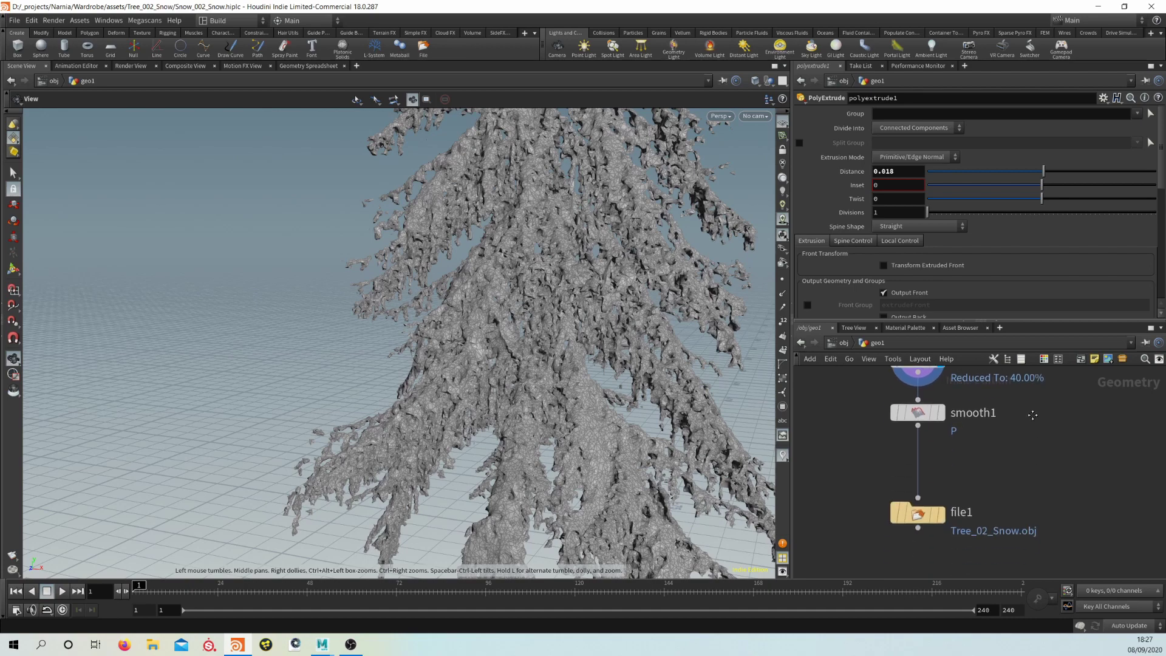
{"action": "left_click", "coordinate": [943, 416]}
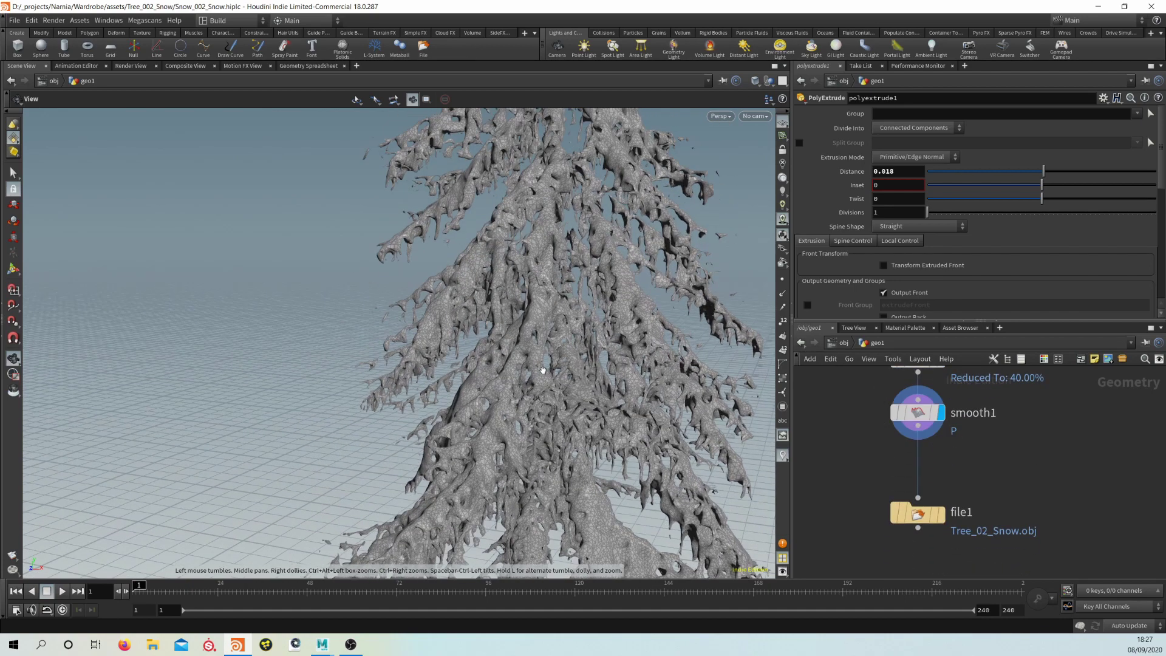
{"action": "left_click_drag", "start_coordinate": [543, 370], "coordinate": [580, 374]}
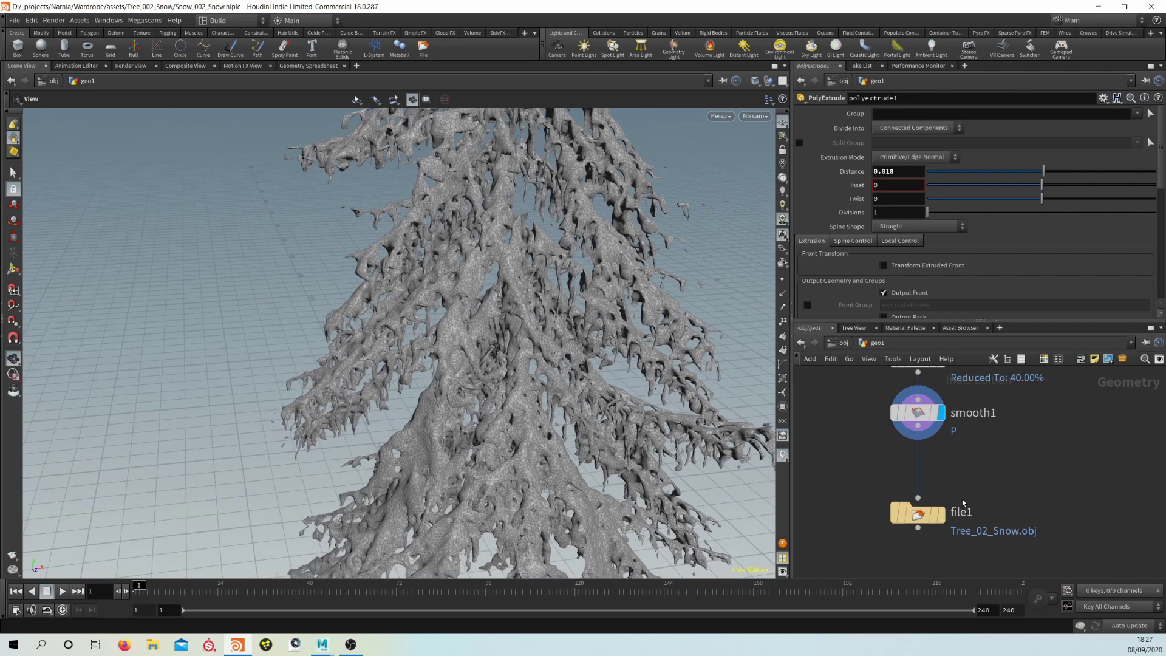
{"action": "middle_click_drag", "start_coordinate": [978, 487], "coordinate": [983, 462]}
{"action": "left_click_drag", "start_coordinate": [927, 486], "coordinate": [923, 515]}
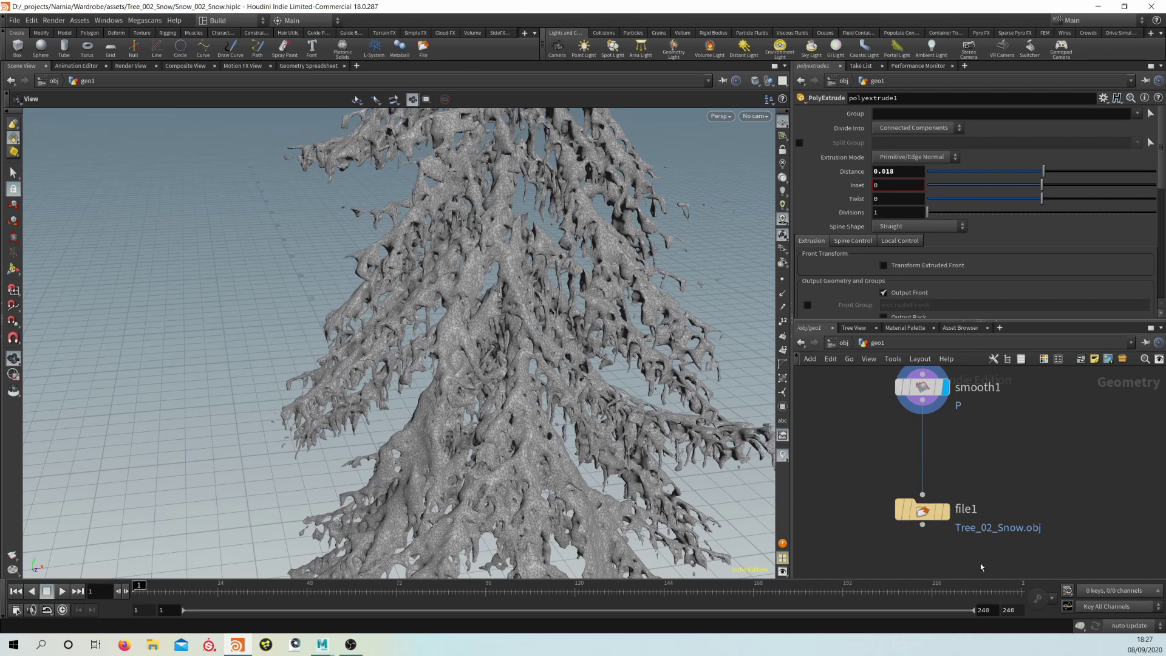
- Set the extrusion distance of the polyextrude1 node to 0.028
{"action": "middle_click_drag", "start_coordinate": [987, 420], "coordinate": [1005, 492]}
{"action": "middle_click_drag", "start_coordinate": [1023, 371], "coordinate": [1028, 570]}
{"action": "middle_click_drag", "start_coordinate": [1039, 450], "coordinate": [983, 569]}
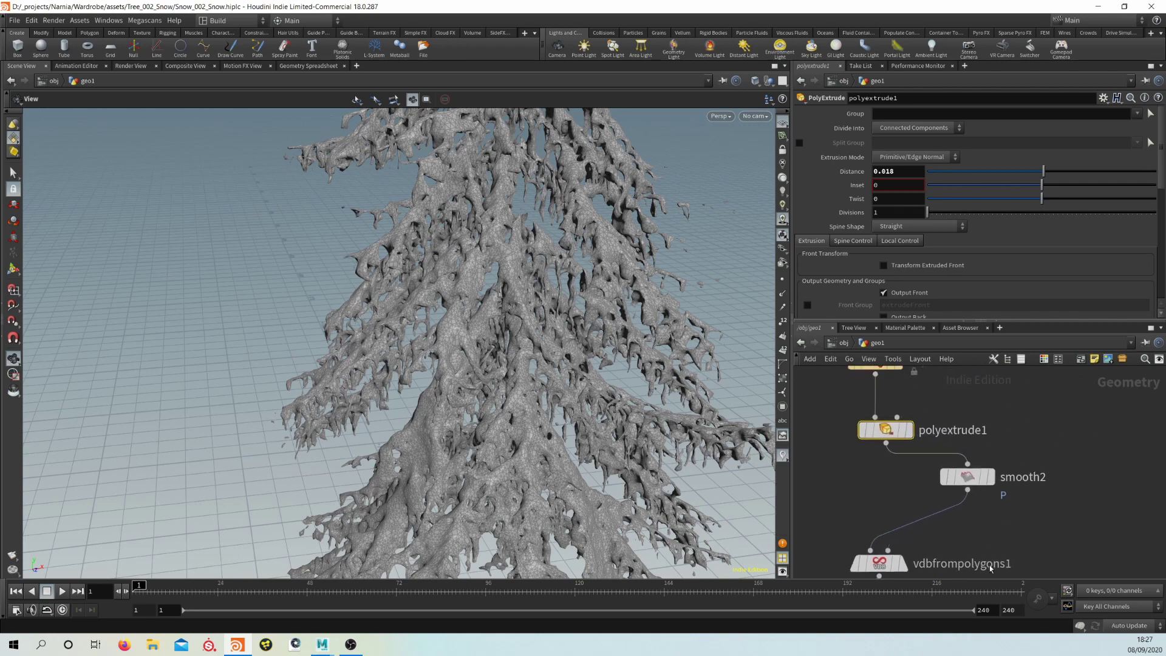
{"action": "mouse_move", "coordinate": [1008, 403]}
{"action": "middle_mouse_down"}
{"action": "mouse_move", "coordinate": [1026, 479]}
{"action": "mouse_move", "coordinate": [1009, 424]}
{"action": "middle_mouse_up"}
{"action": "scroll", "coordinate": [1026, 486], "scroll_direction": "down", "scroll_amount": 2}
{"action": "scroll", "coordinate": [931, 436], "scroll_direction": "up", "scroll_amount": 4}
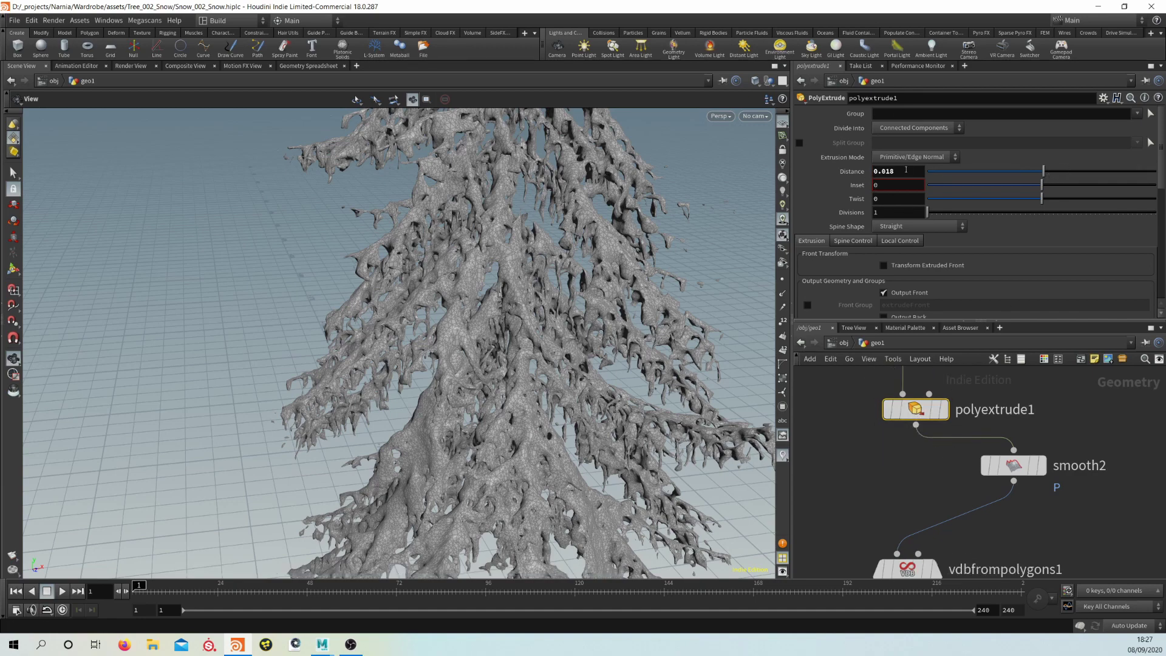
{"action": "left_click", "coordinate": [904, 169]}
{"action": "type", "text": "8"}
{"action": "key", "text": "Return"}
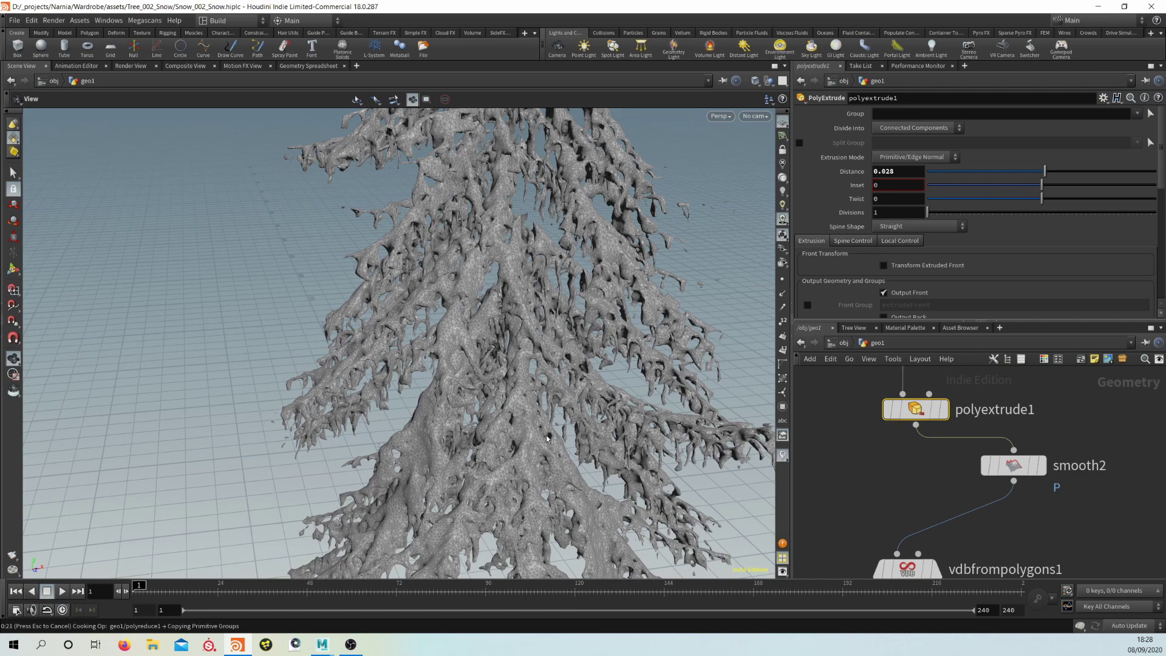
- Select the vdbfrompolygons1 node to show its parameters, and move the convertvdb1 node further below it
{"action": "middle_click_drag", "start_coordinate": [892, 507], "coordinate": [880, 433]}
{"action": "middle_click_drag", "start_coordinate": [961, 492], "coordinate": [943, 441]}
{"action": "left_click", "coordinate": [884, 445]}
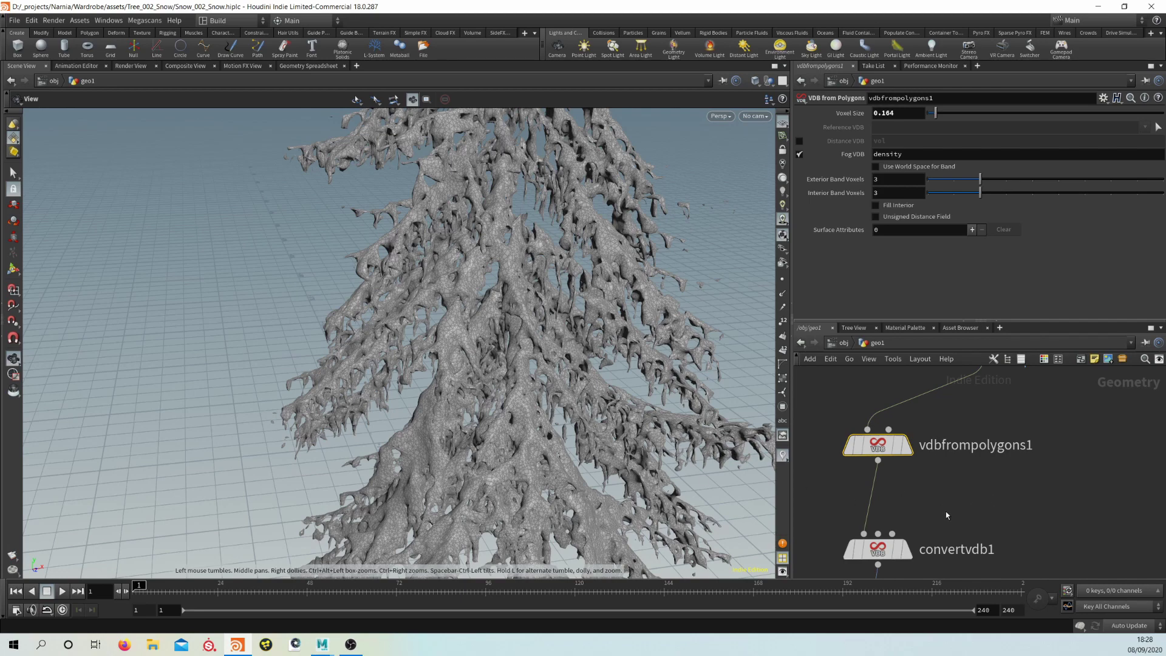
{"action": "middle_click_drag", "start_coordinate": [946, 512], "coordinate": [950, 381]}
{"action": "mouse_move", "coordinate": [979, 494]}
{"action": "middle_mouse_down"}
{"action": "mouse_move", "coordinate": [991, 411]}
{"action": "mouse_move", "coordinate": [987, 504]}
{"action": "middle_mouse_up"}
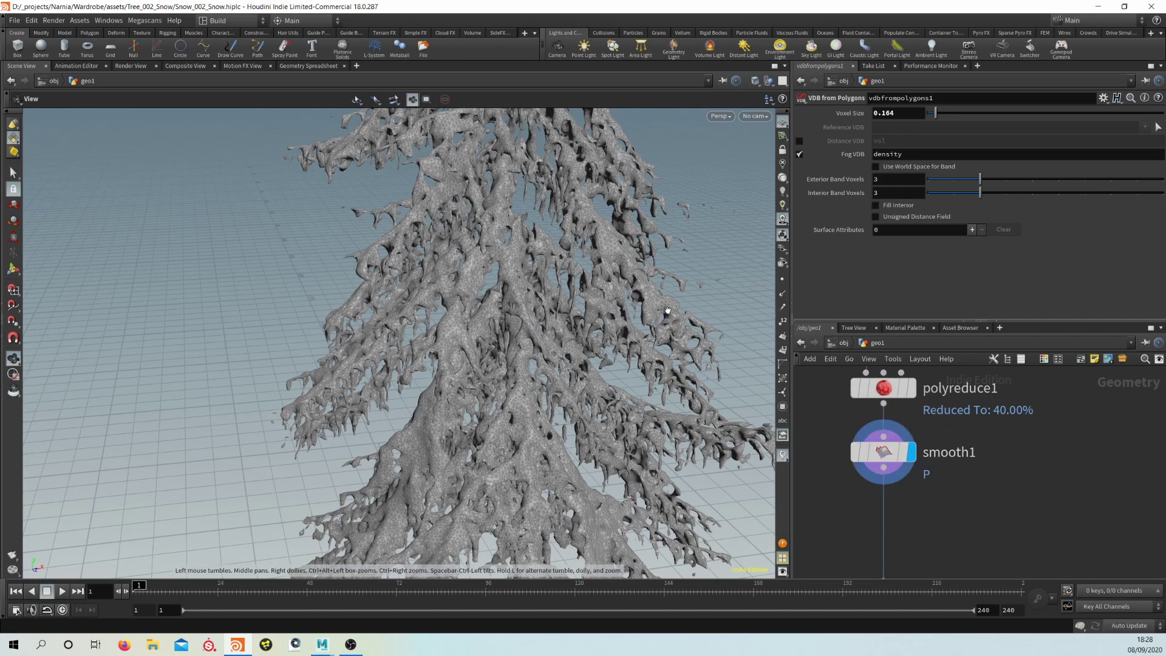
{"action": "middle_click_drag", "start_coordinate": [1023, 427], "coordinate": [1031, 568]}
{"action": "mouse_move", "coordinate": [983, 428]}
{"action": "middle_mouse_down"}
{"action": "mouse_move", "coordinate": [940, 523]}
{"action": "mouse_move", "coordinate": [913, 495]}
{"action": "mouse_move", "coordinate": [952, 486]}
{"action": "mouse_move", "coordinate": [964, 424]}
{"action": "middle_mouse_up"}
{"action": "scroll", "coordinate": [921, 505], "scroll_direction": "down", "scroll_amount": 1}
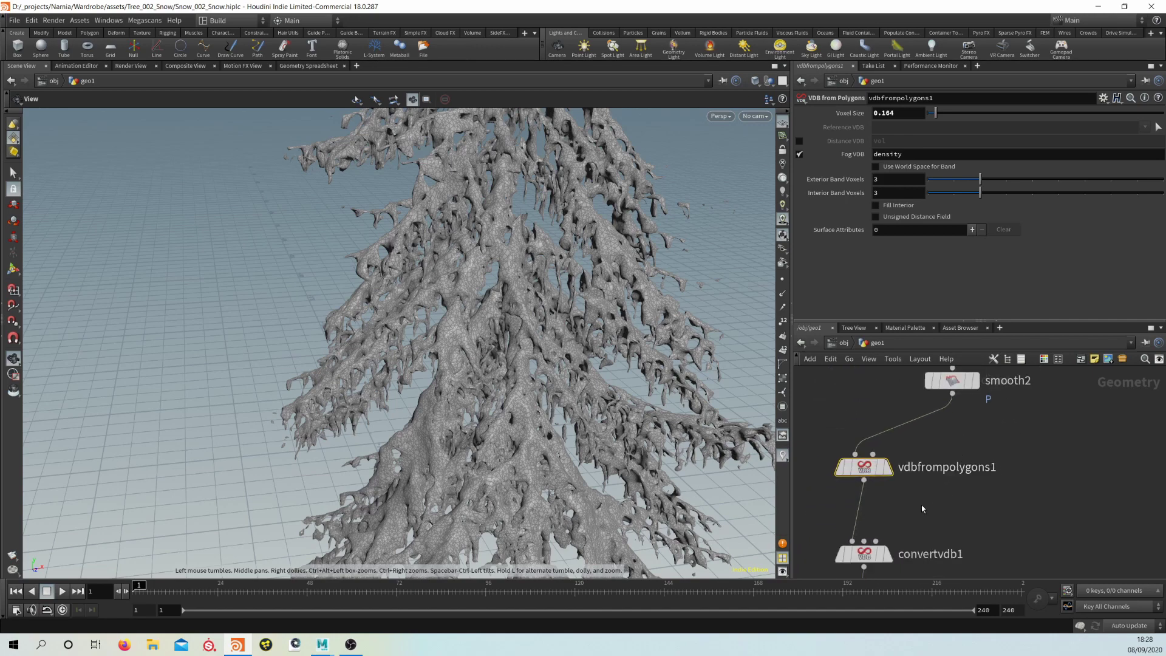
{"action": "middle_click_drag", "start_coordinate": [880, 537], "coordinate": [890, 471]}
{"action": "left_click_drag", "start_coordinate": [872, 499], "coordinate": [867, 527]}
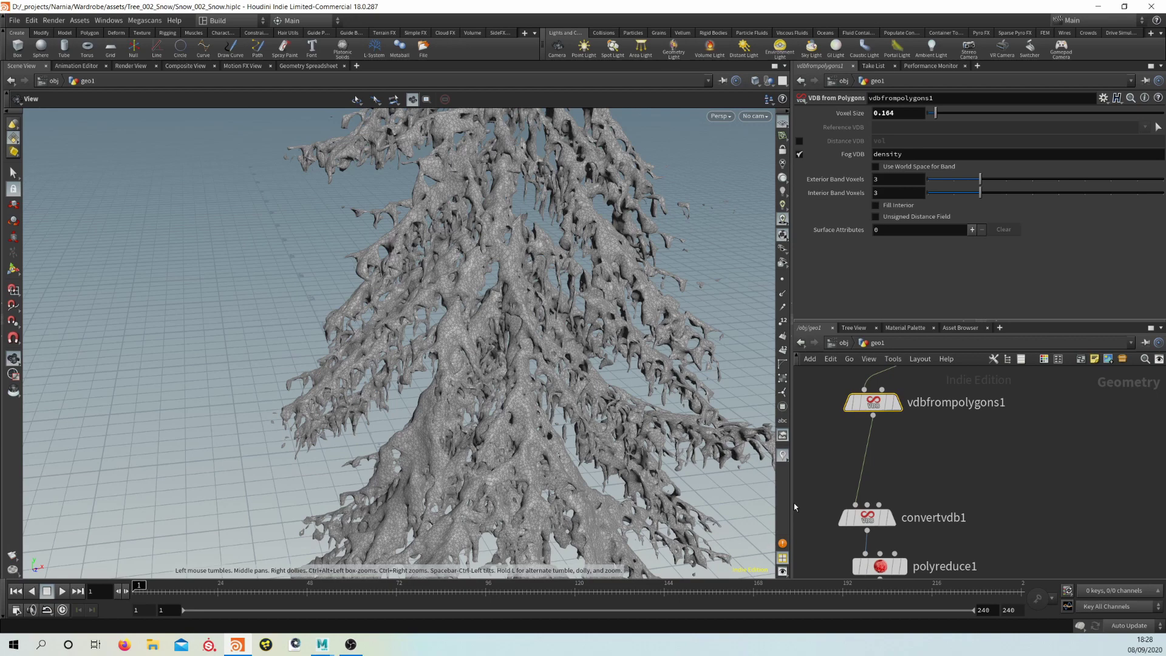
- Inspect the displayed smooth1 snow mesh from several angles and bring up the previews of the open Maya windows
{"action": "scroll", "coordinate": [942, 505], "scroll_direction": "down", "scroll_amount": 8}
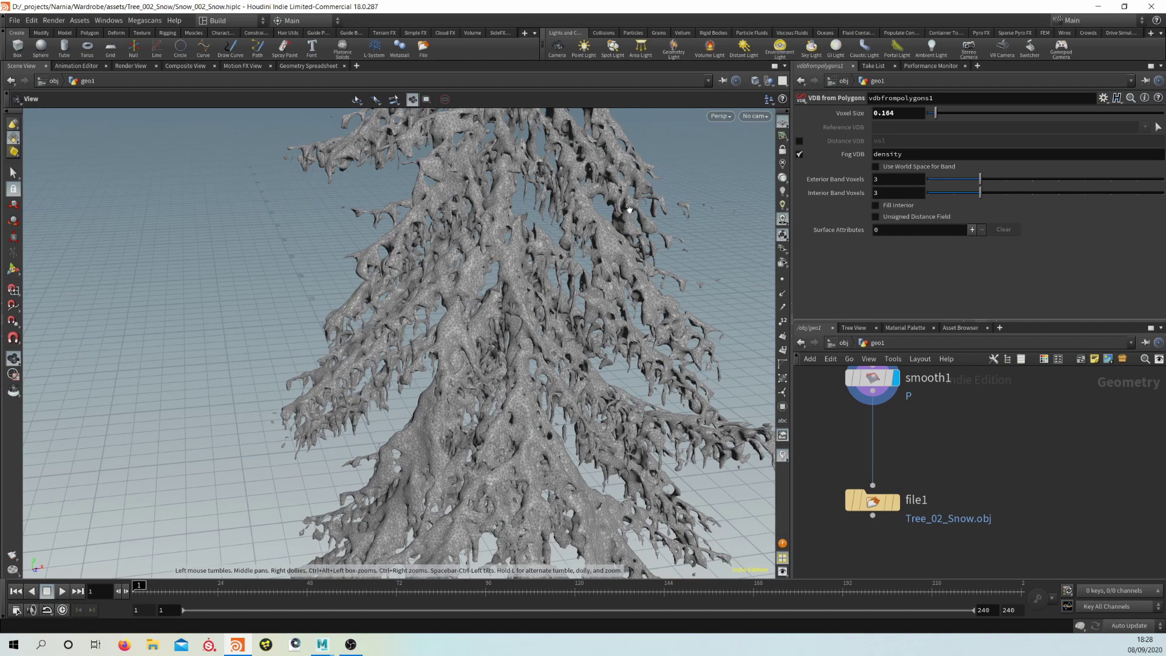
{"action": "left_click_drag", "start_coordinate": [631, 213], "coordinate": [646, 289]}
{"action": "middle_click_drag", "start_coordinate": [613, 164], "coordinate": [612, 252]}
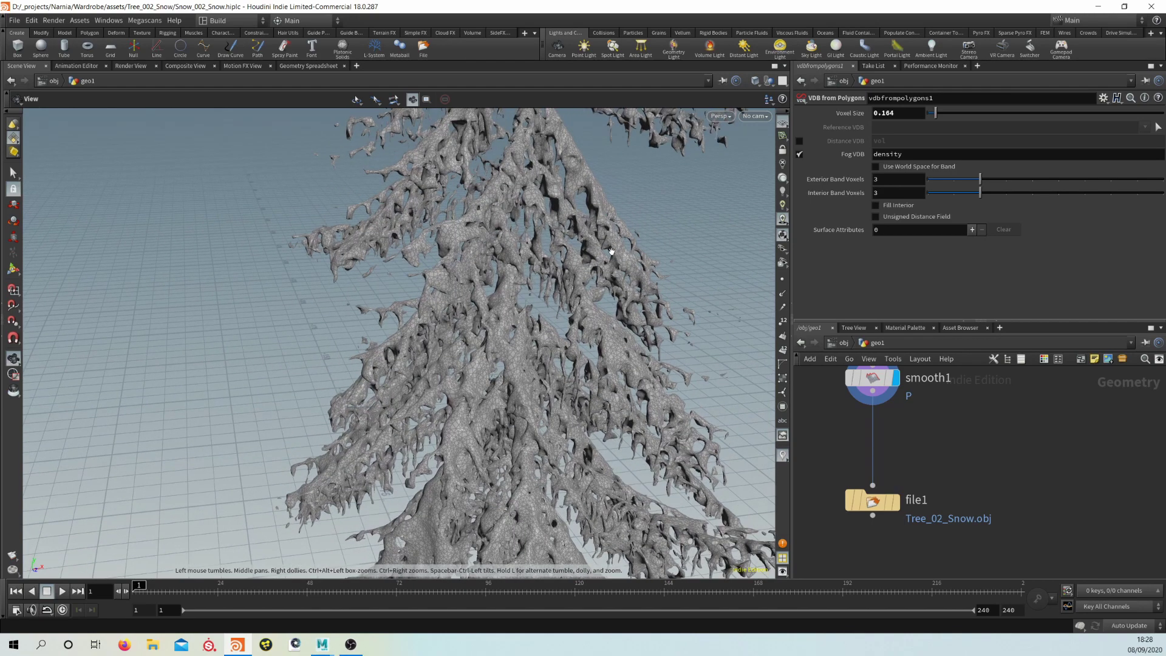
{"action": "left_click_drag", "start_coordinate": [612, 252], "coordinate": [577, 249]}
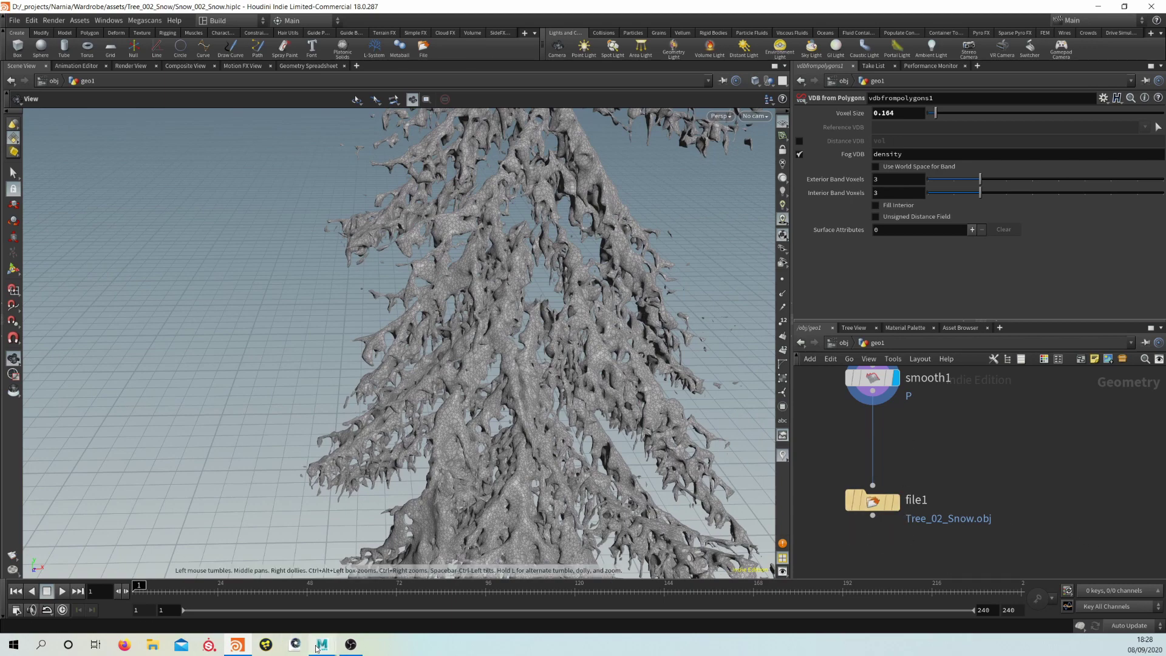
{"action": "mouse_move", "coordinate": [318, 649]}
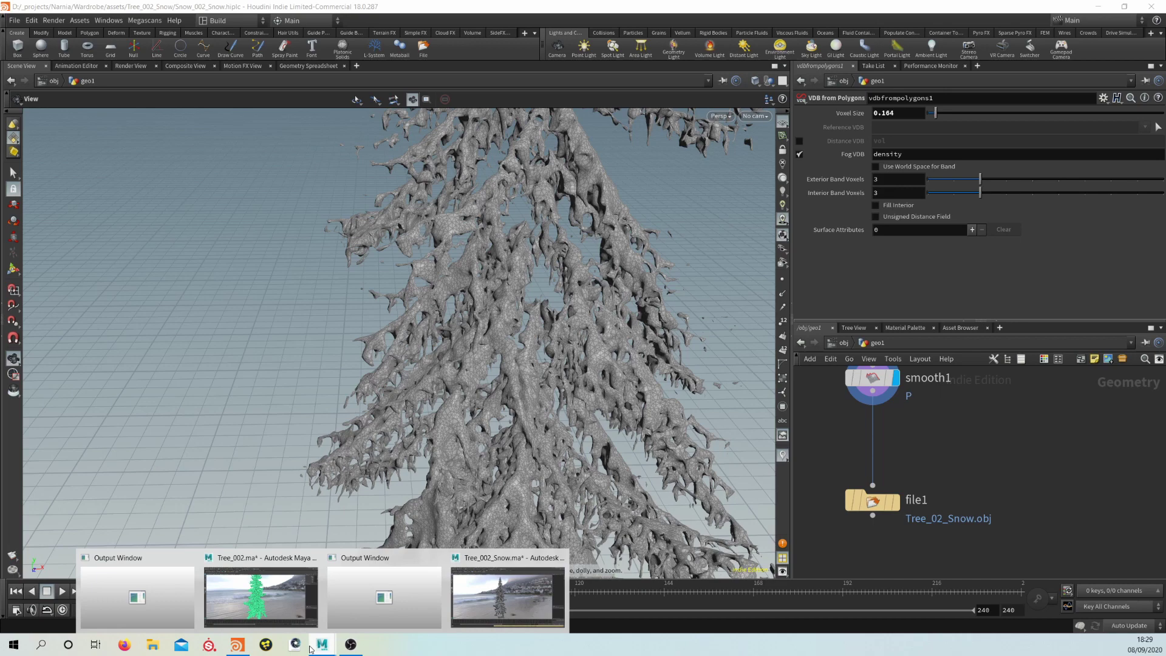
- Switch to the Tree_002_Snow scene in Maya, close the Arnold render window, and select and frame the snow mesh on the tree
{"action": "left_click", "coordinate": [541, 592]}
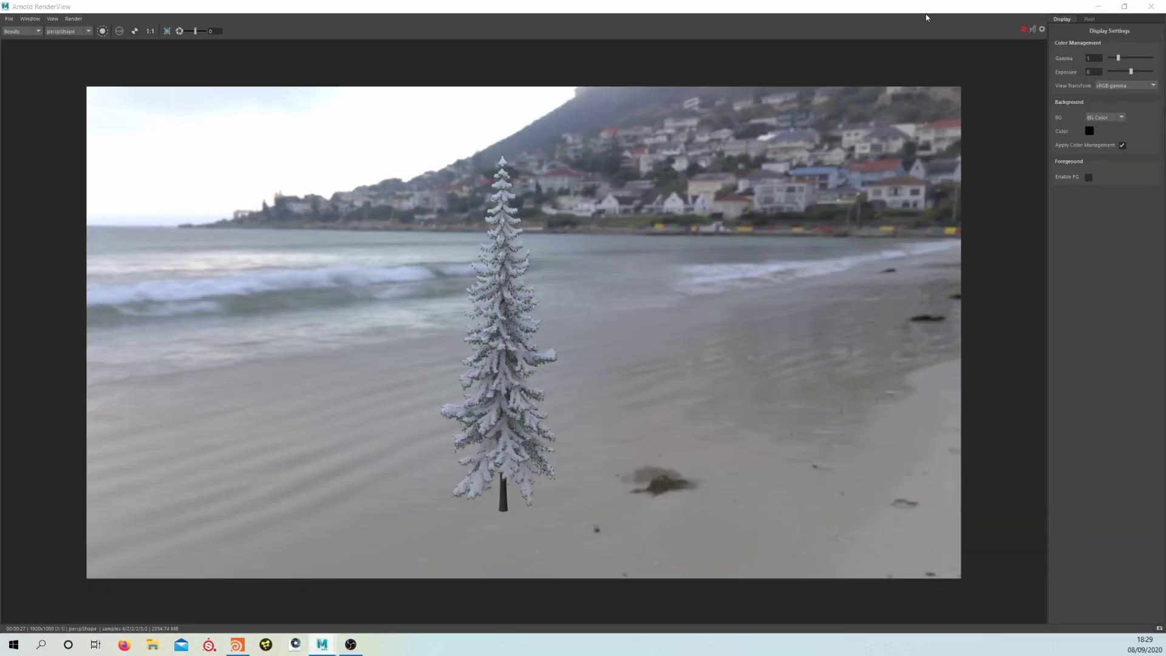
{"action": "left_click", "coordinate": [1159, 6]}
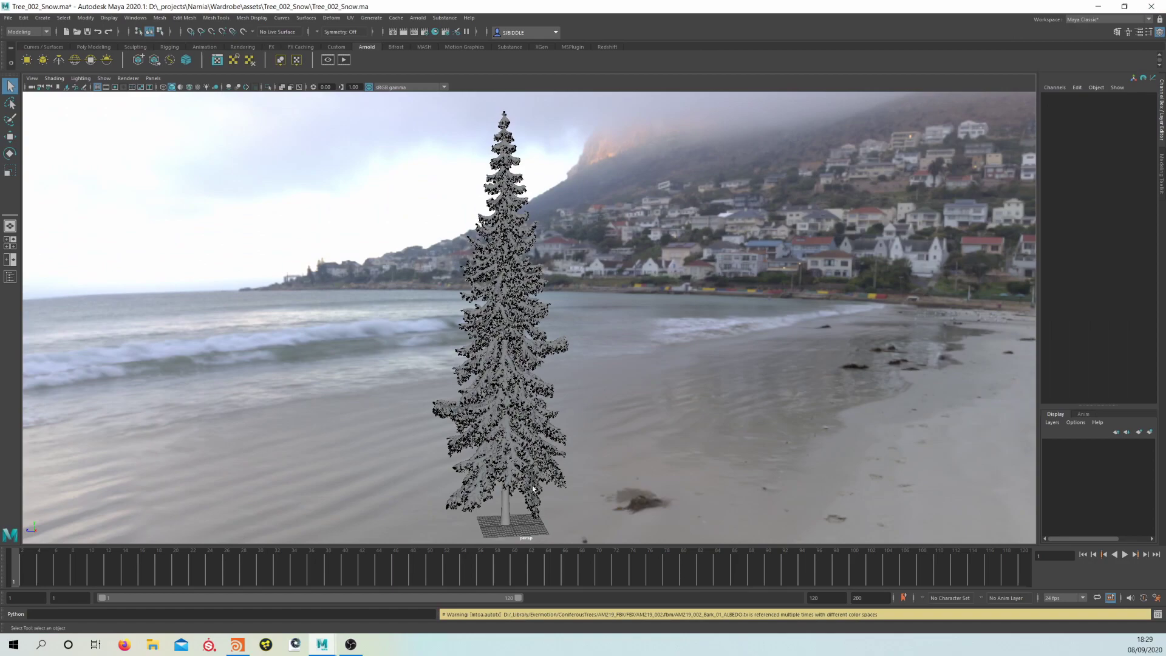
{"action": "middle_click_drag", "start_coordinate": [517, 423], "coordinate": [530, 369], "text": "alt"}
{"action": "right_click_drag", "start_coordinate": [480, 353], "coordinate": [533, 386], "text": "alt"}
{"action": "left_click_drag", "start_coordinate": [423, 310], "coordinate": [434, 333], "text": "alt"}
{"action": "right_click_drag", "start_coordinate": [435, 333], "coordinate": [546, 321], "text": "alt"}
{"action": "left_click", "coordinate": [546, 322]}
{"action": "middle_click_drag", "start_coordinate": [640, 441], "coordinate": [640, 384], "text": "alt"}
{"action": "key", "text": "f"}
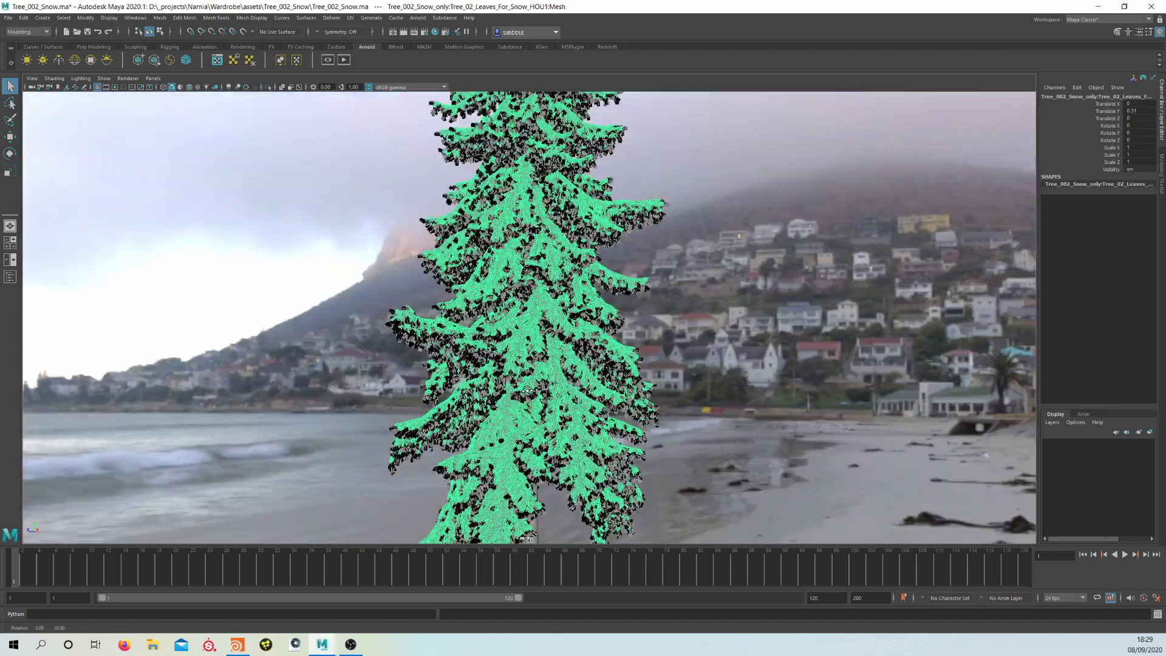
- Set the snow mesh's Translate Y to 0 and examine how it sits on the branches
{"action": "left_click", "coordinate": [1136, 110]}
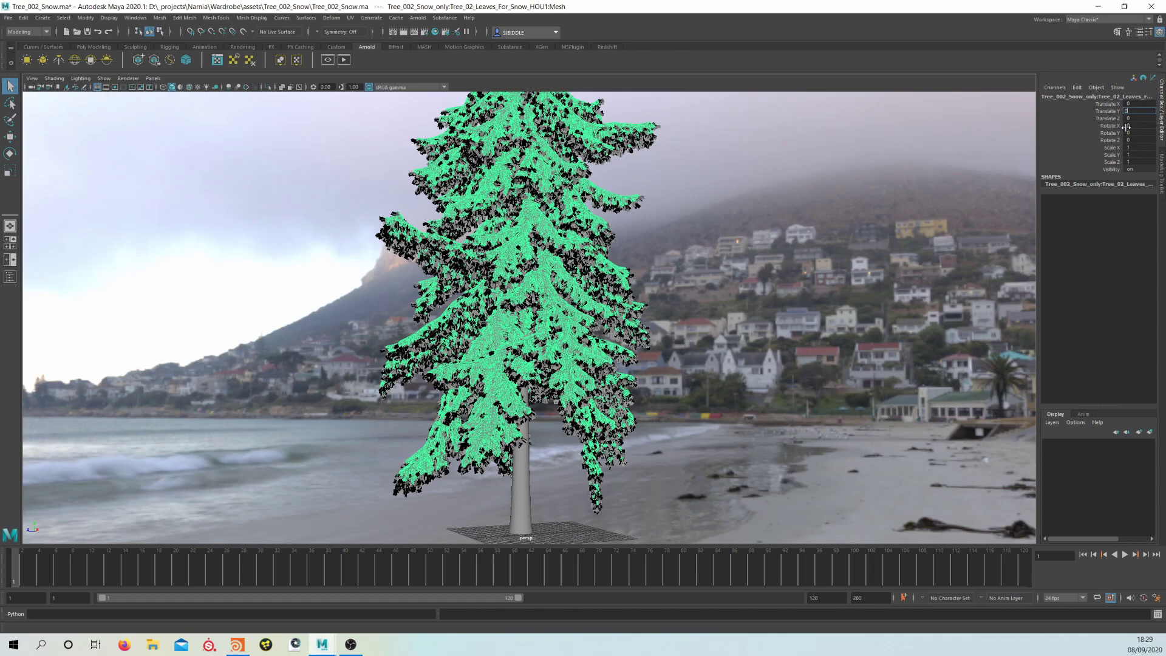
{"action": "type", "text": "0"}
{"action": "key", "text": "Return"}
{"action": "left_click_drag", "start_coordinate": [671, 306], "coordinate": [660, 332], "text": "alt"}
{"action": "middle_click_drag", "start_coordinate": [617, 316], "coordinate": [659, 374], "text": "alt"}
{"action": "right_click_drag", "start_coordinate": [659, 374], "coordinate": [607, 303], "text": "alt"}
{"action": "middle_click_drag", "start_coordinate": [607, 303], "coordinate": [619, 412], "text": "alt"}
{"action": "left_click_drag", "start_coordinate": [618, 412], "coordinate": [614, 437], "text": "alt"}
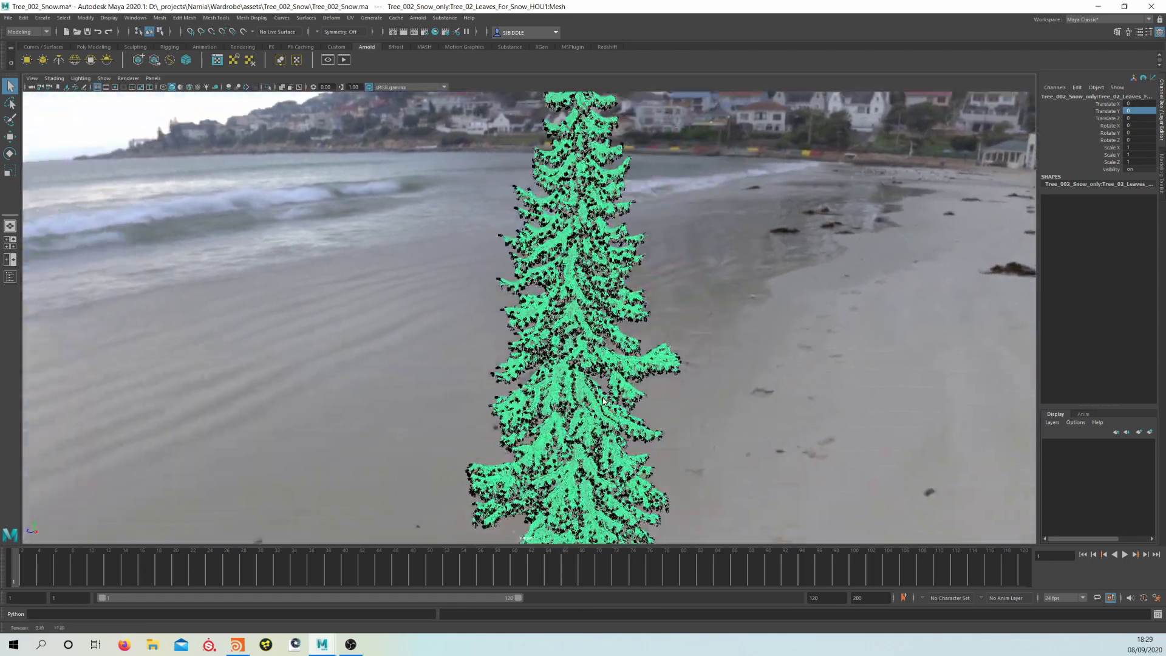
{"action": "right_click_drag", "start_coordinate": [614, 436], "coordinate": [561, 303], "text": "alt"}
{"action": "middle_click_drag", "start_coordinate": [556, 297], "coordinate": [549, 419], "text": "alt"}
{"action": "scroll", "coordinate": [543, 408], "scroll_direction": "down", "scroll_amount": 2}
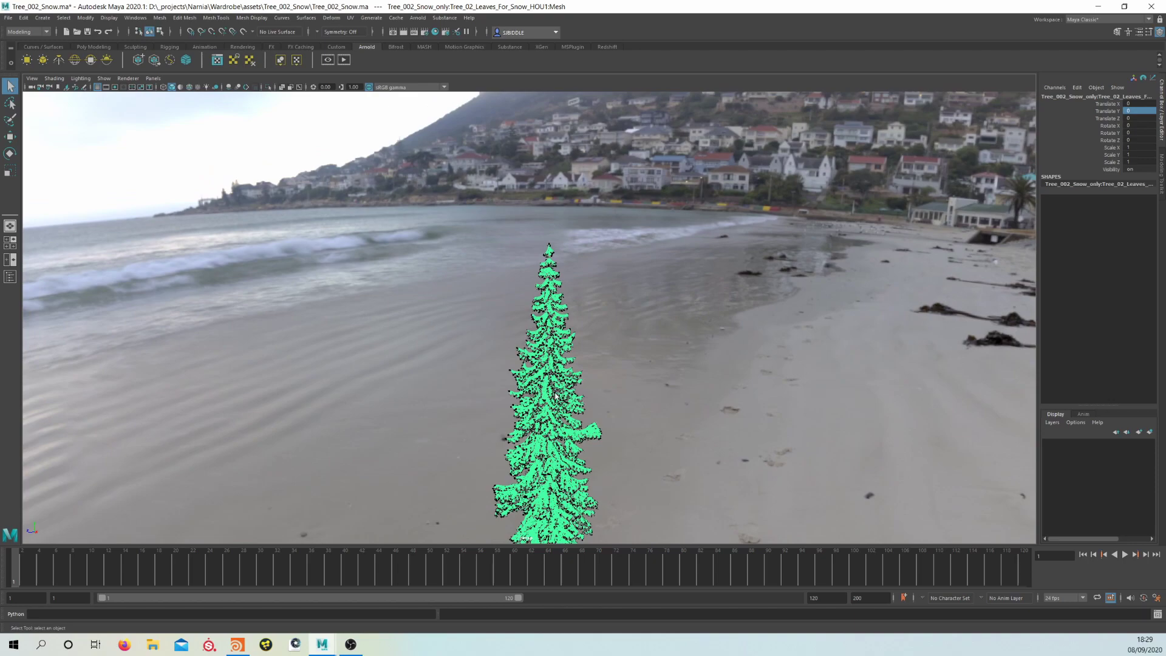
- Move the snow mesh slightly upward along the Y axis and check its fit over the foliage
{"action": "key", "text": "w"}
{"action": "scroll", "coordinate": [556, 396], "scroll_direction": "up", "scroll_amount": 6}
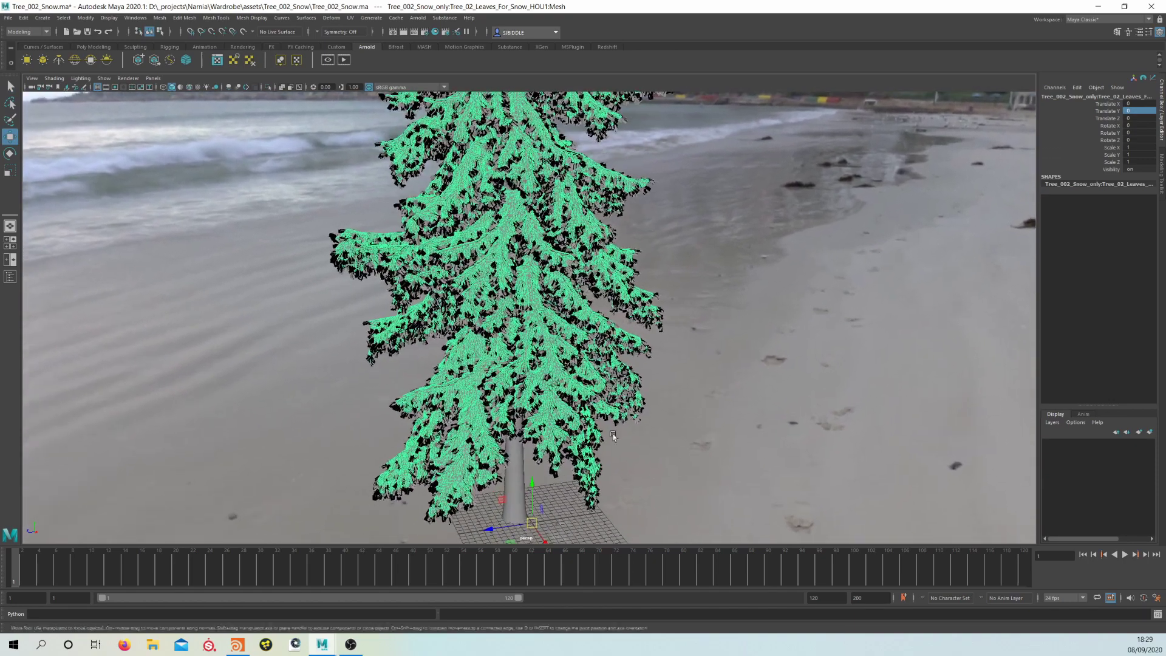
{"action": "middle_click_drag", "start_coordinate": [613, 436], "coordinate": [630, 372], "text": "alt"}
{"action": "scroll", "coordinate": [631, 372], "scroll_direction": "up", "scroll_amount": 2}
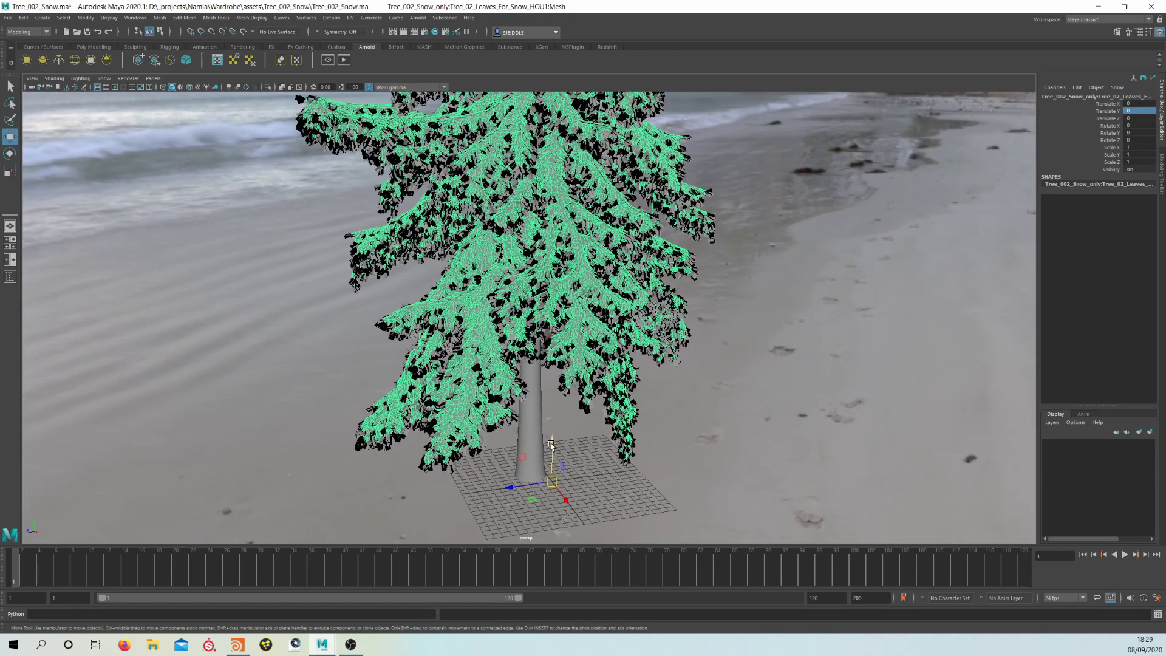
{"action": "left_click_drag", "start_coordinate": [552, 445], "coordinate": [551, 442]}
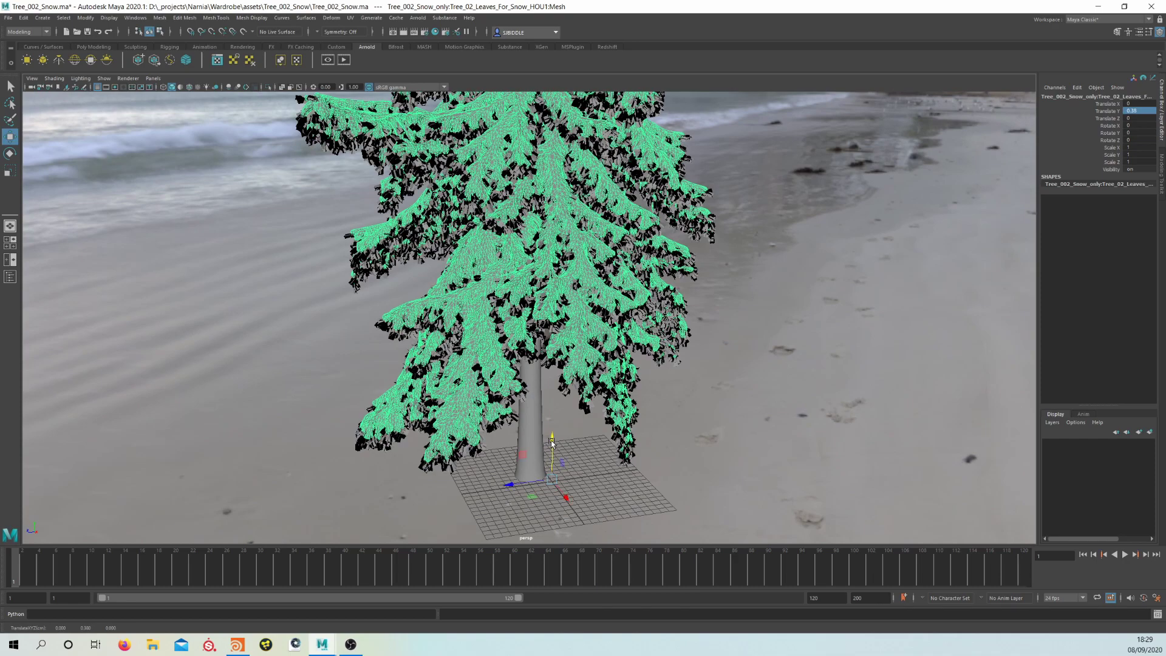
{"action": "middle_click_drag", "start_coordinate": [592, 245], "coordinate": [626, 419], "text": "alt"}
{"action": "scroll", "coordinate": [626, 249], "scroll_direction": "down", "scroll_amount": 4}
{"action": "middle_click_drag", "start_coordinate": [625, 249], "coordinate": [633, 314], "text": "alt"}
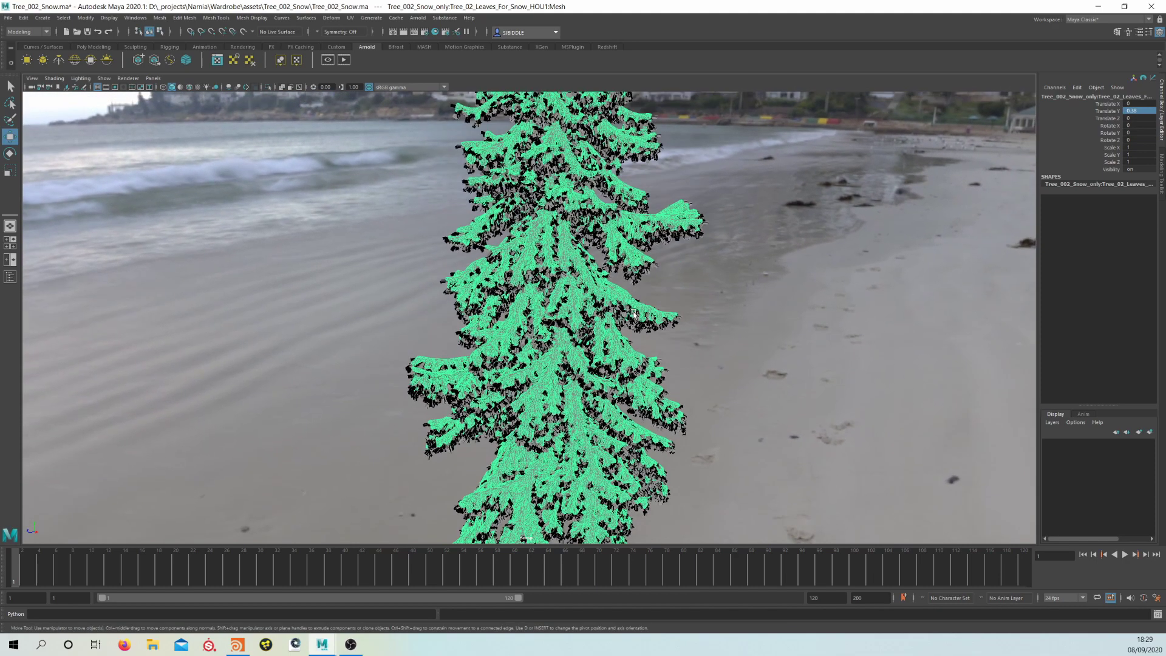
{"action": "mouse_move", "coordinate": [633, 314]}
{"action": "left_mouse_down", "text": "alt"}
{"action": "mouse_move", "coordinate": [566, 325]}
{"action": "mouse_move", "coordinate": [668, 349]}
{"action": "mouse_move", "coordinate": [637, 327]}
{"action": "left_mouse_up", "text": "alt"}
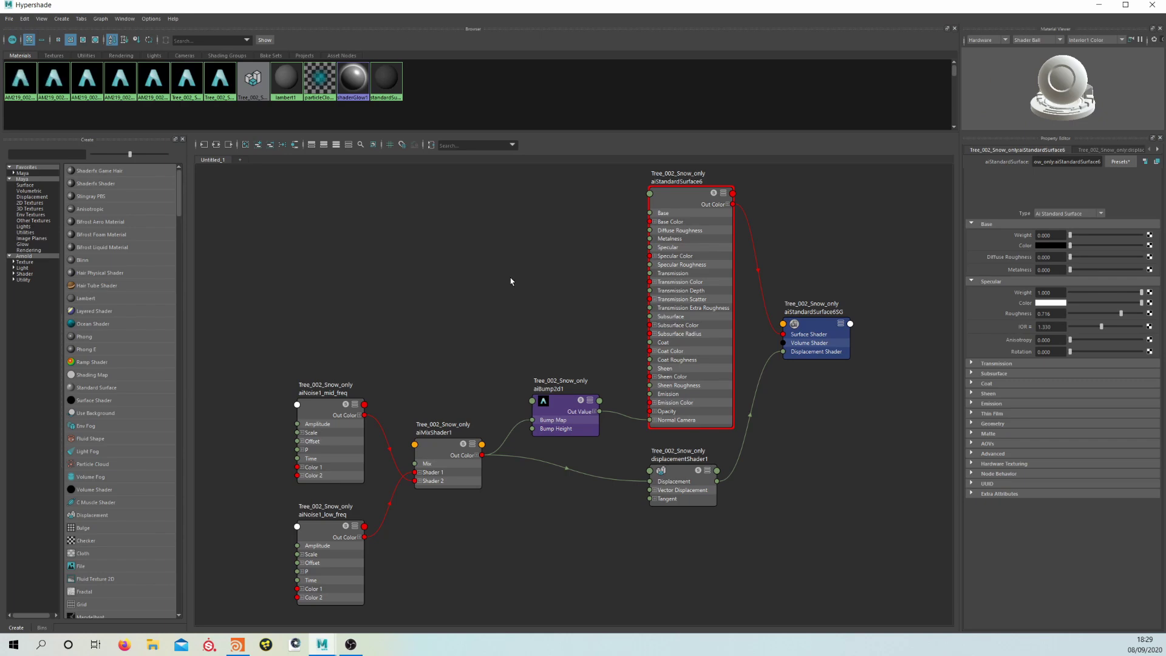
- Rearrange the snow shader network in the Hypershade and place the aiStandardSurface6 node below displacementShader1
{"action": "right_click_drag", "start_coordinate": [504, 257], "coordinate": [506, 282]}
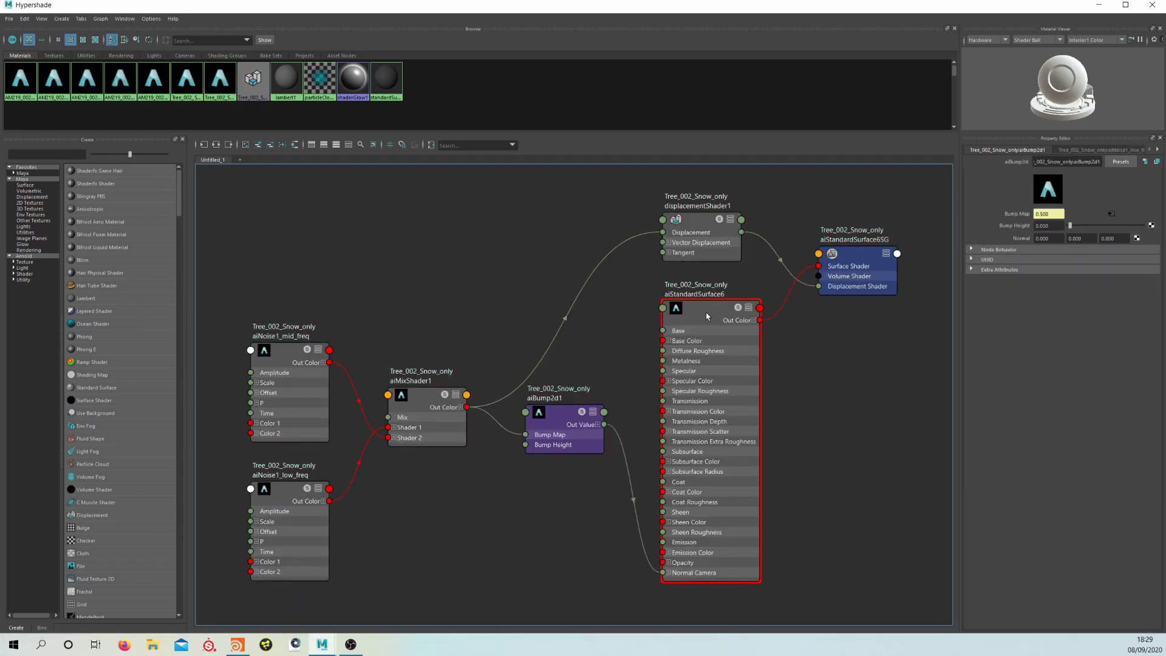
{"action": "left_click_drag", "start_coordinate": [708, 308], "coordinate": [720, 340]}
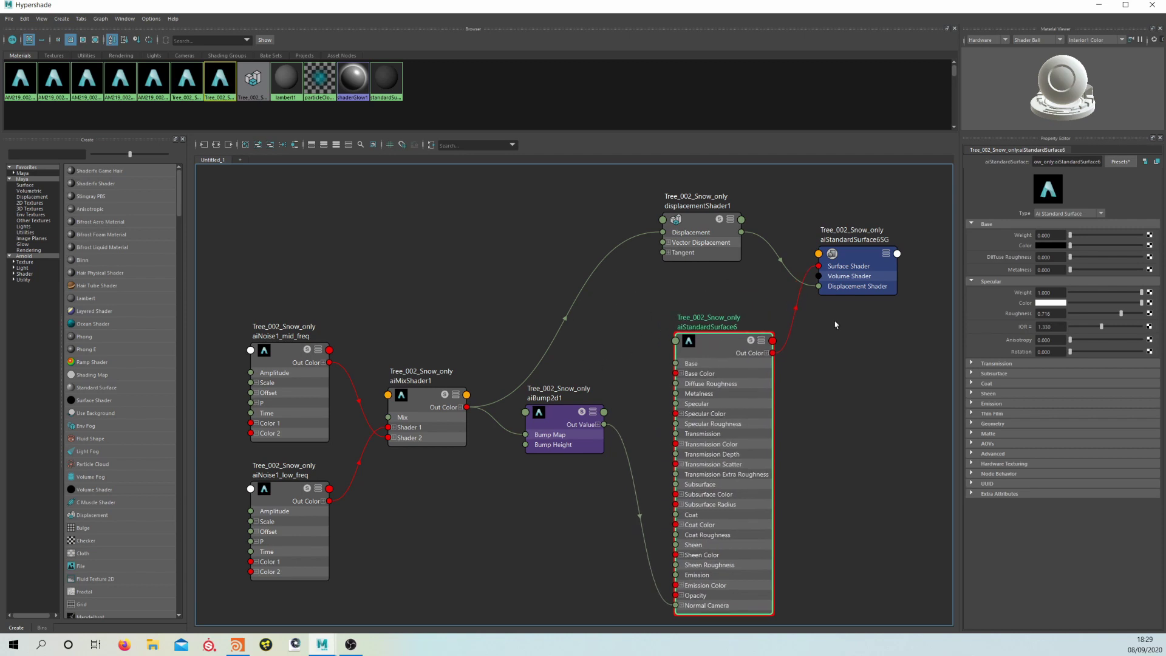
{"action": "left_click_drag", "start_coordinate": [721, 344], "coordinate": [697, 364]}
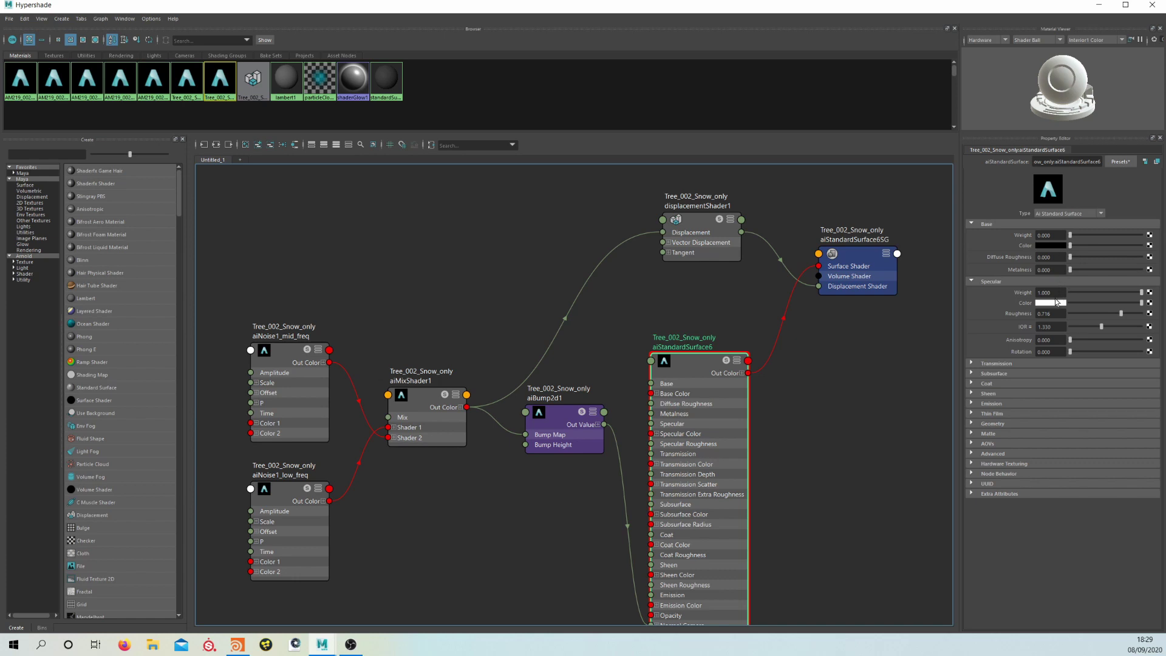
- Review the specular IOR presets and the Subsurface settings of aiStandardSurface6, and close the Hypershade
{"action": "left_click", "coordinate": [1029, 328]}
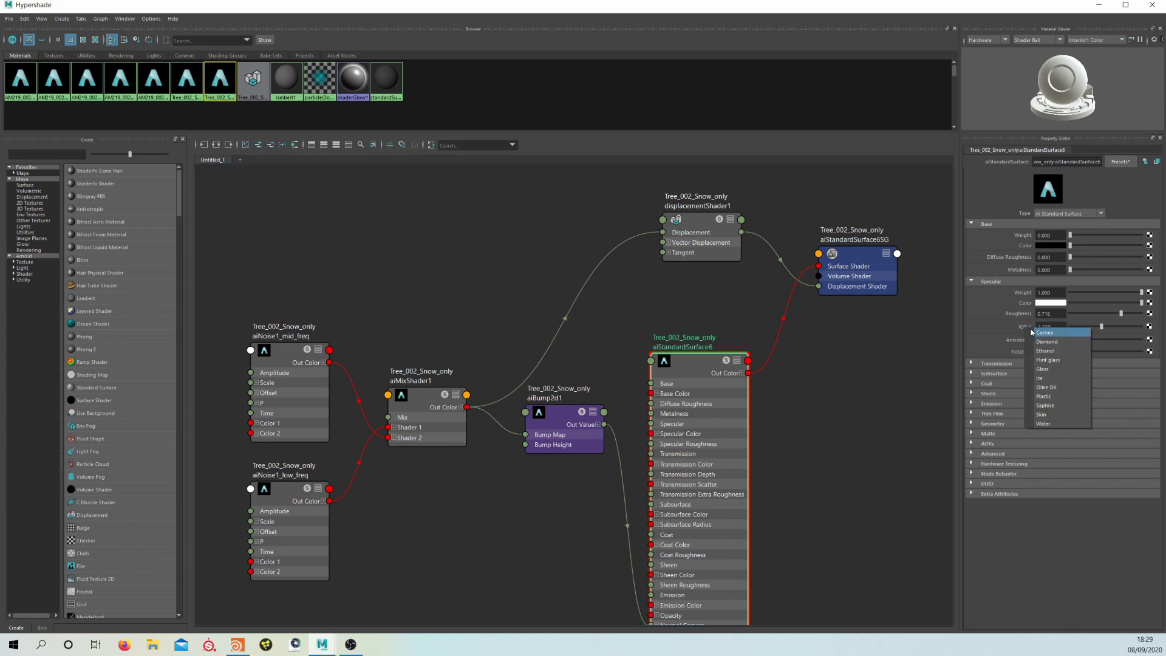
{"action": "left_click", "coordinate": [1022, 325]}
{"action": "left_click", "coordinate": [1019, 325]}
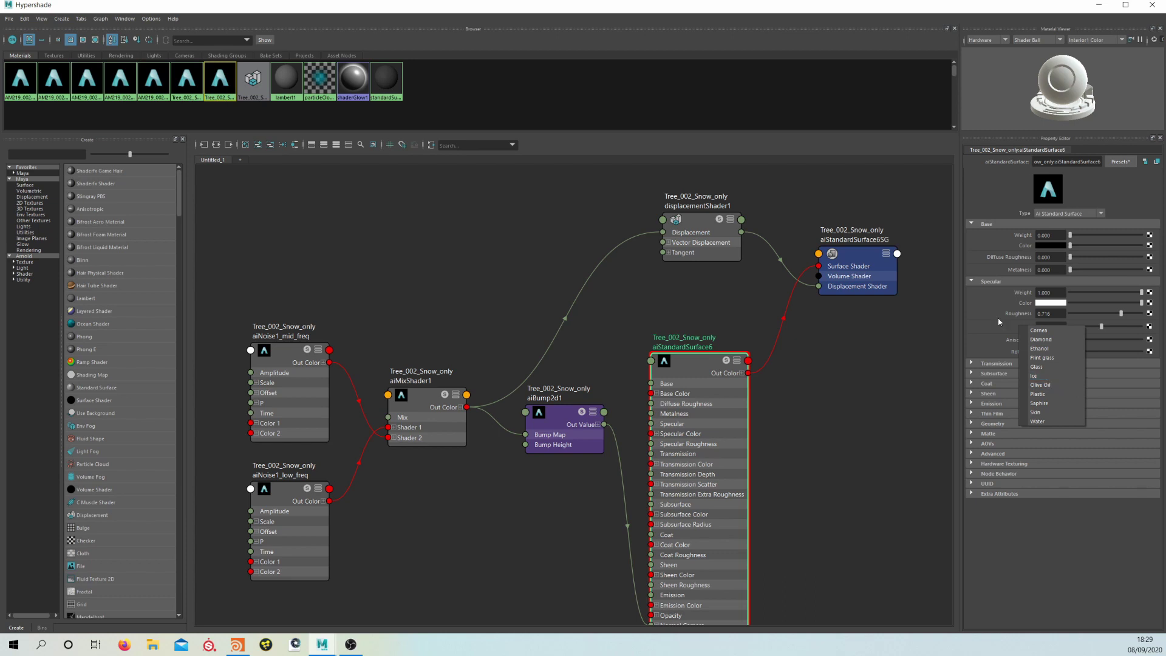
{"action": "left_click", "coordinate": [1002, 343]}
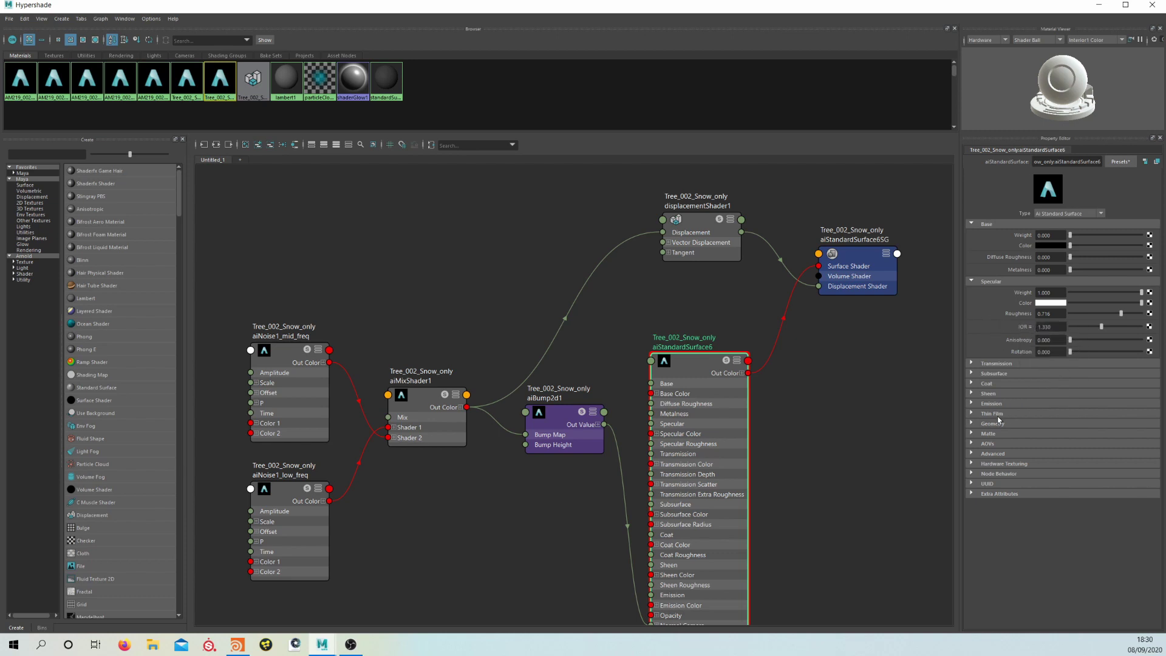
{"action": "left_click", "coordinate": [1006, 374]}
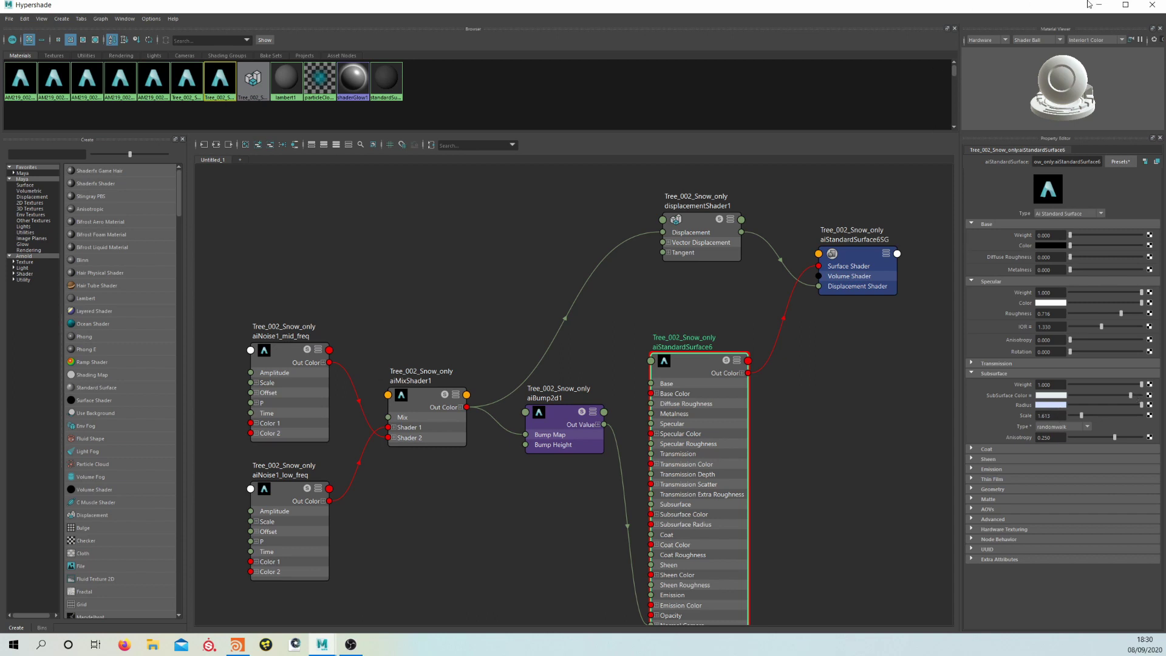
{"action": "left_click", "coordinate": [1152, 5]}
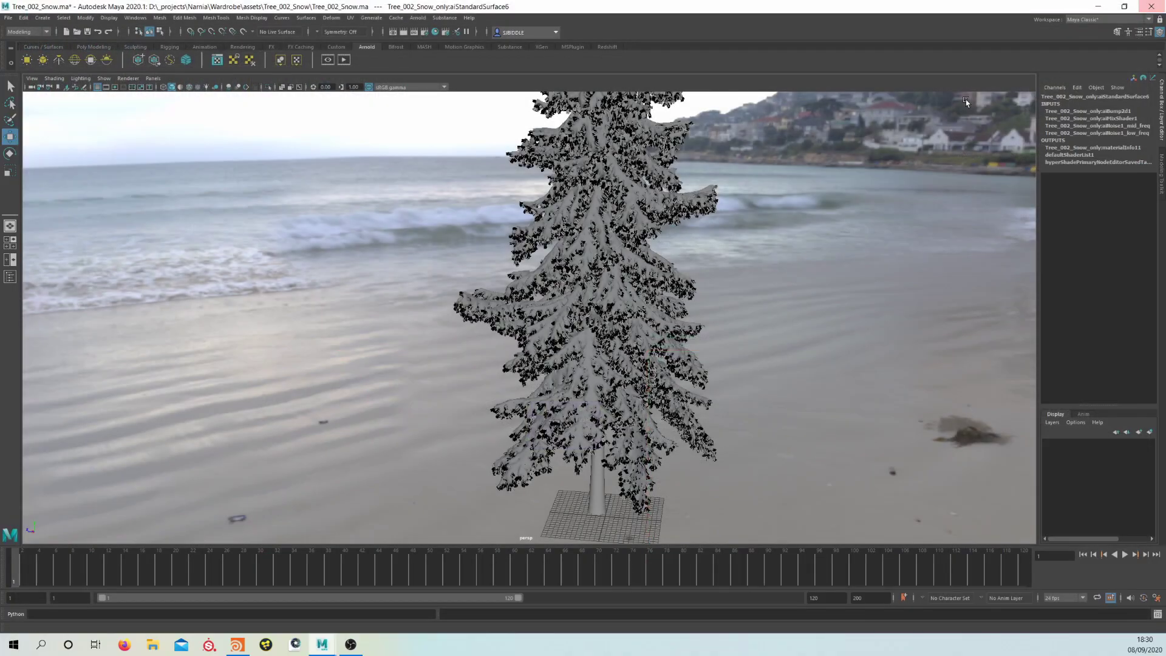
- Open the Arnold RenderView, examine the rendered snowy tree up close, and close the render window
{"action": "left_click", "coordinate": [418, 17]}
{"action": "left_click", "coordinate": [435, 43]}
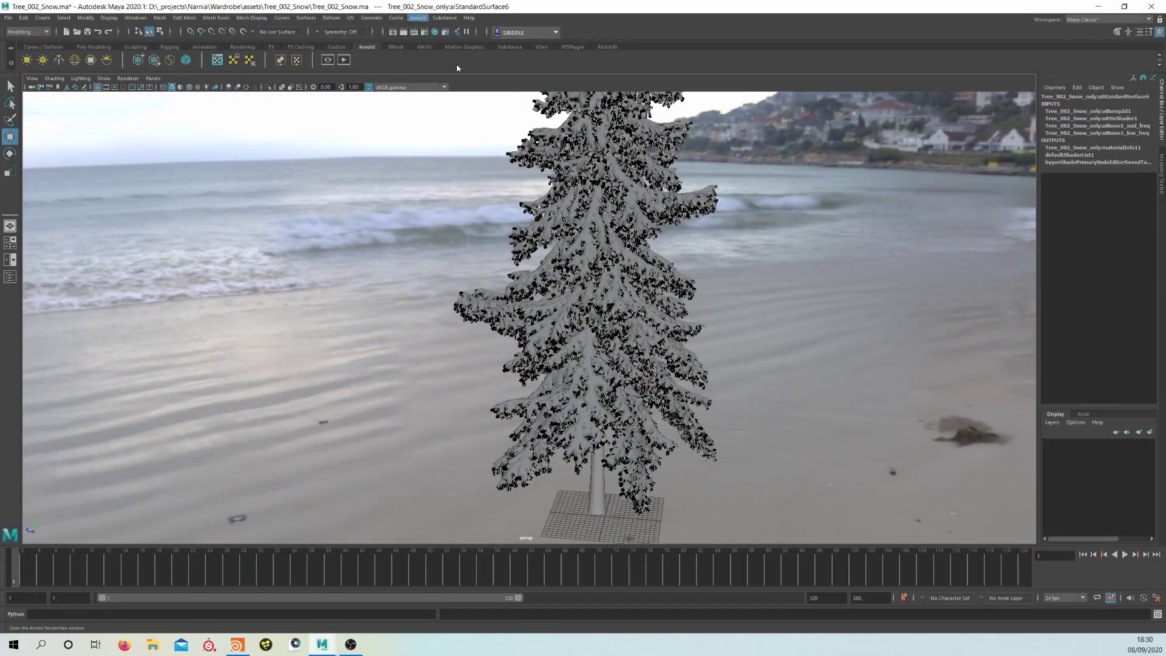
{"action": "scroll", "coordinate": [486, 422], "scroll_direction": "up", "scroll_amount": 2}
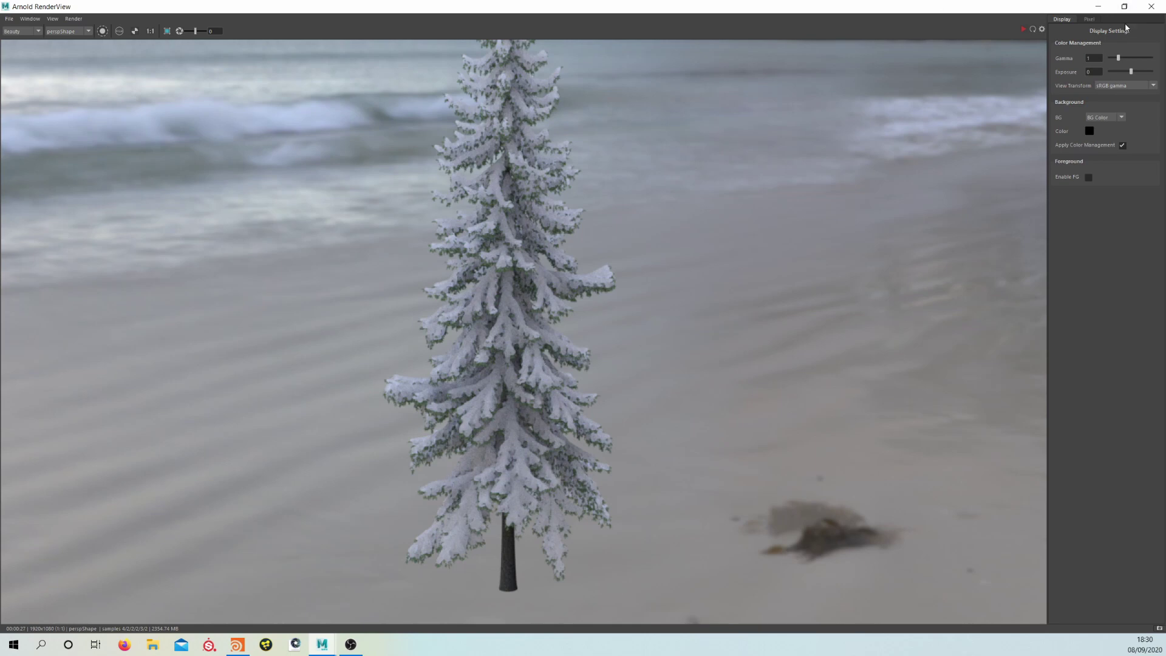
{"action": "left_click", "coordinate": [1151, 6]}
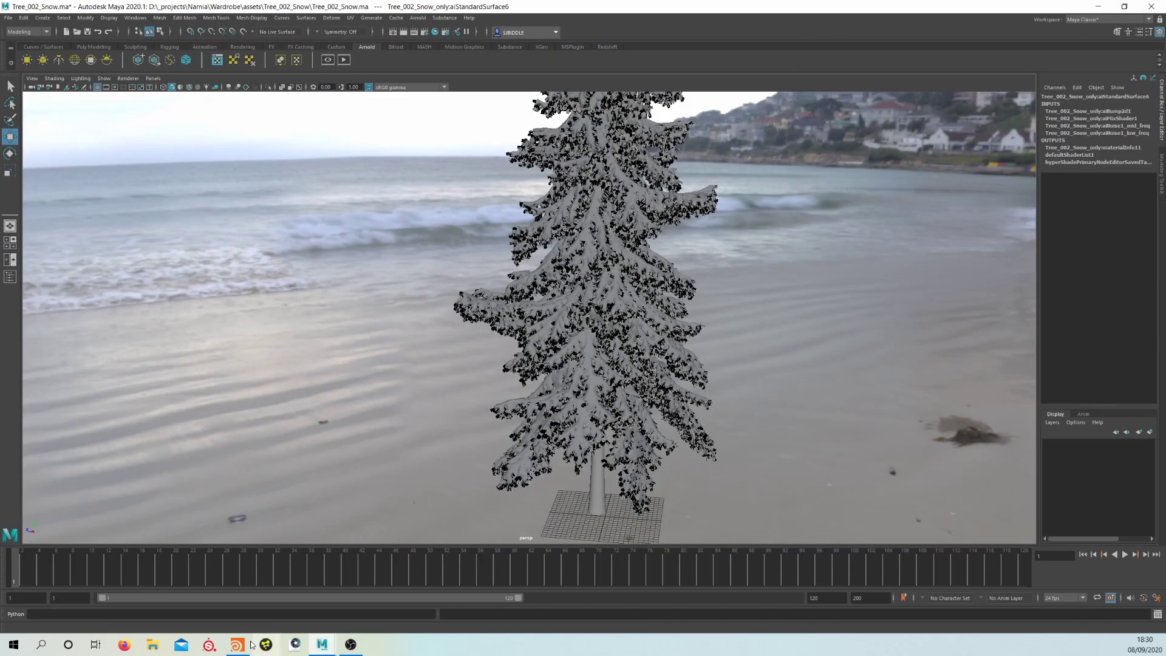
- Compare the snow mesh in Houdini with the tree in the Tree_002_Snow Maya scene, and return to Houdini
{"action": "left_click", "coordinate": [239, 644]}
{"action": "left_click", "coordinate": [322, 644]}
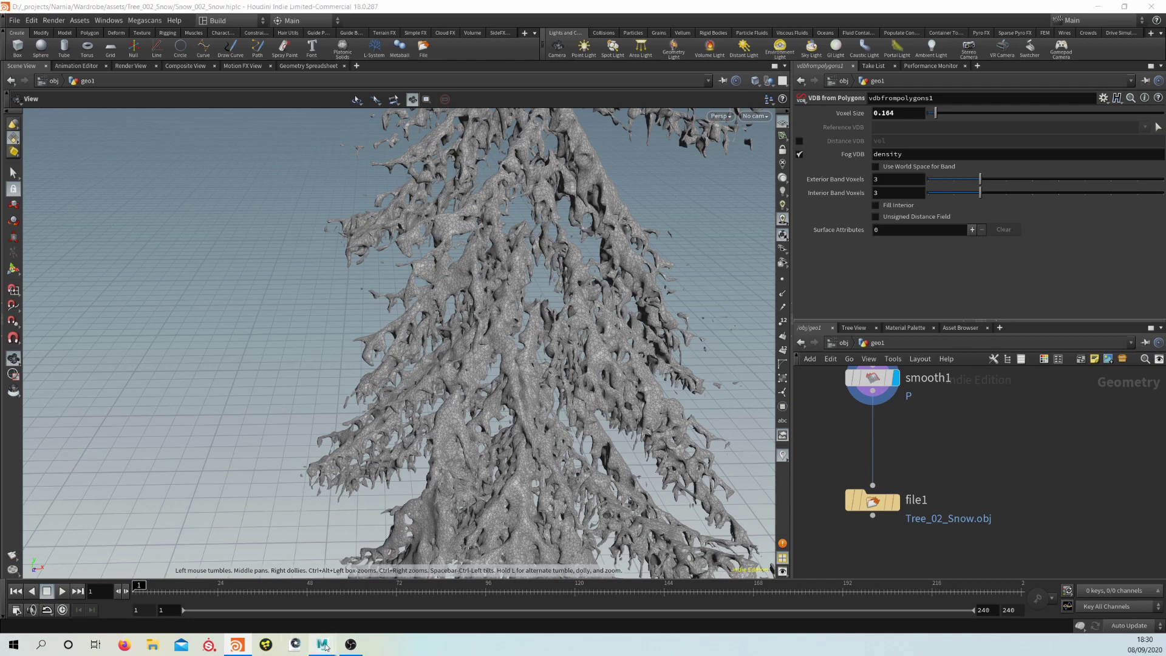
{"action": "left_click", "coordinate": [515, 602]}
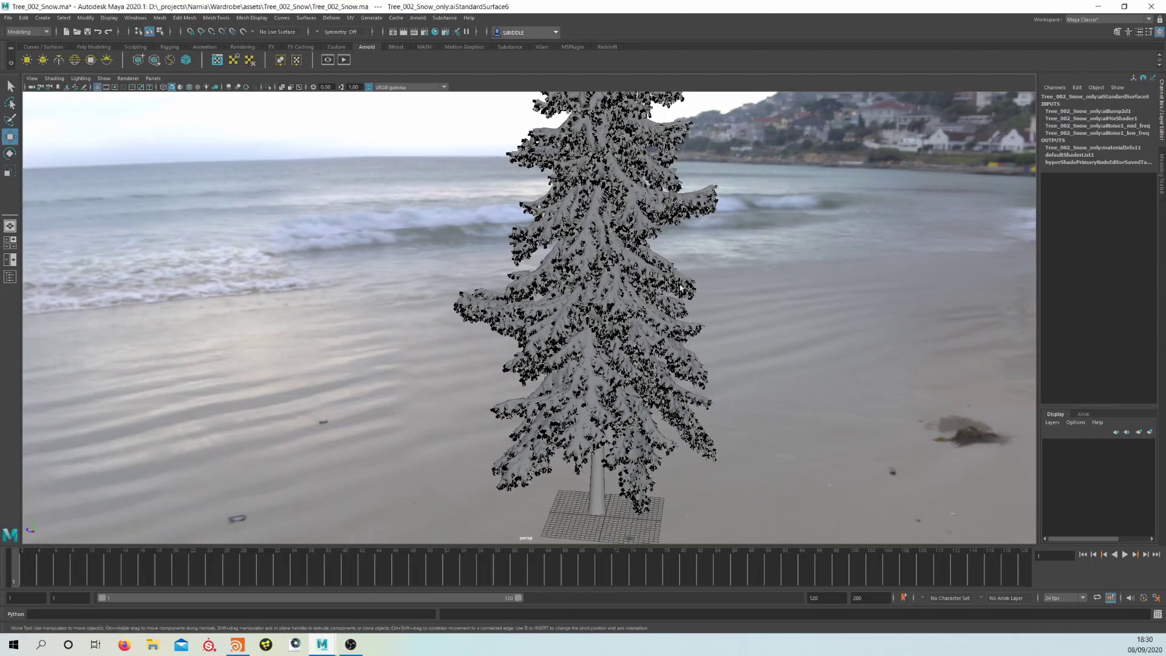
{"action": "left_click", "coordinate": [237, 645]}
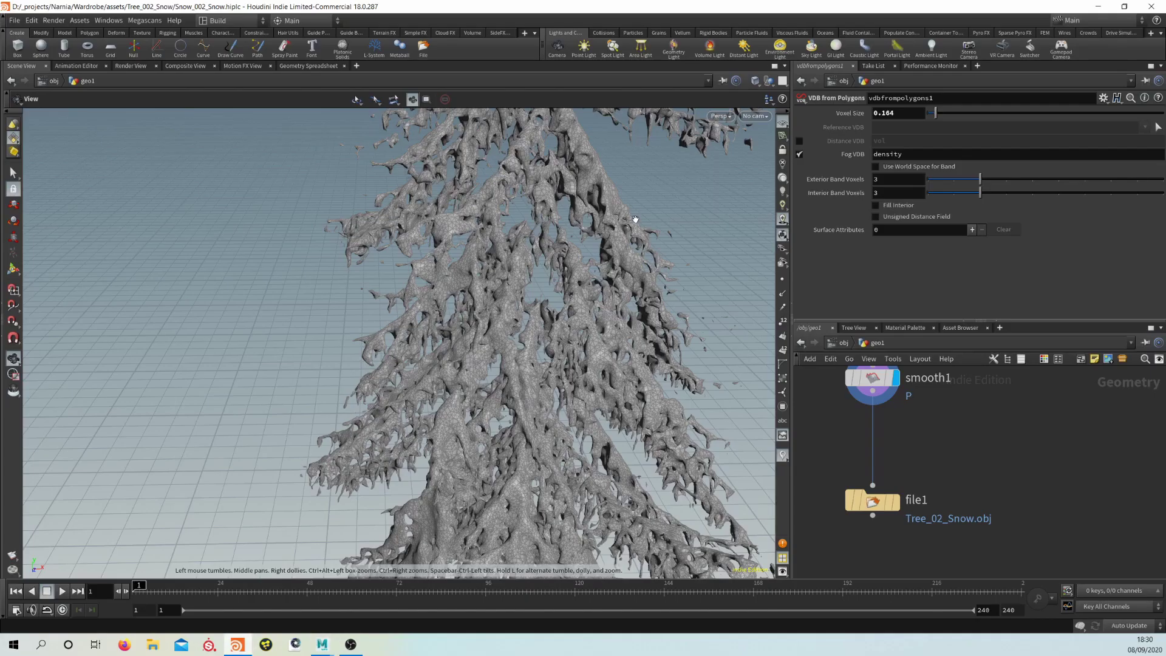